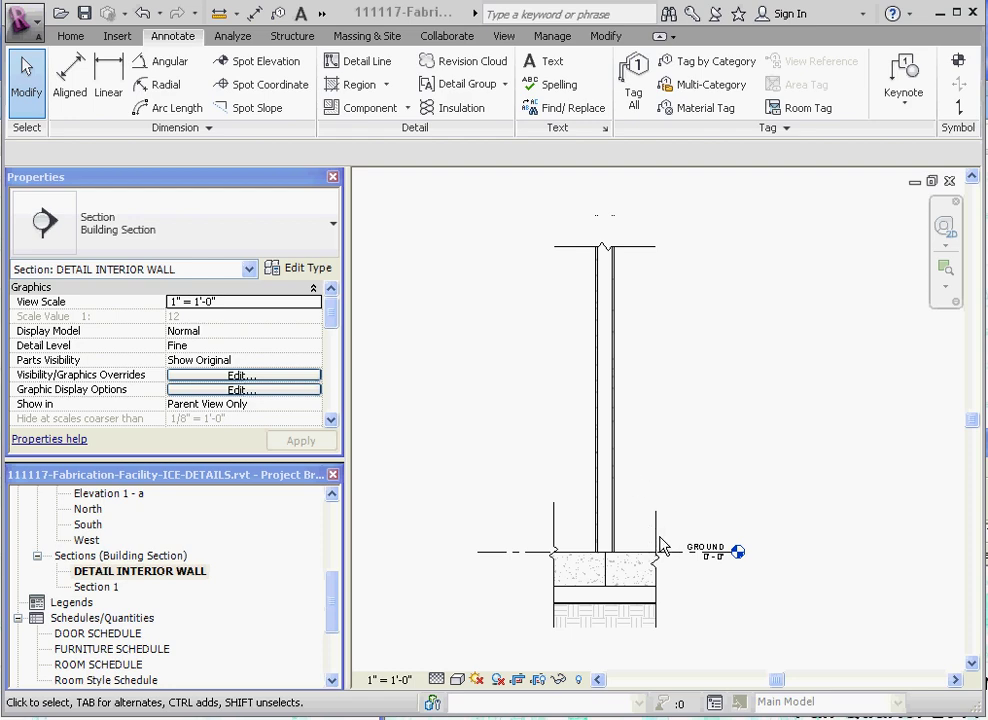
Step: Rotate the right-side break line back upright beside the wall
{"action": "scroll", "coordinate": [658, 552], "scroll_direction": "up", "scroll_amount": 4}
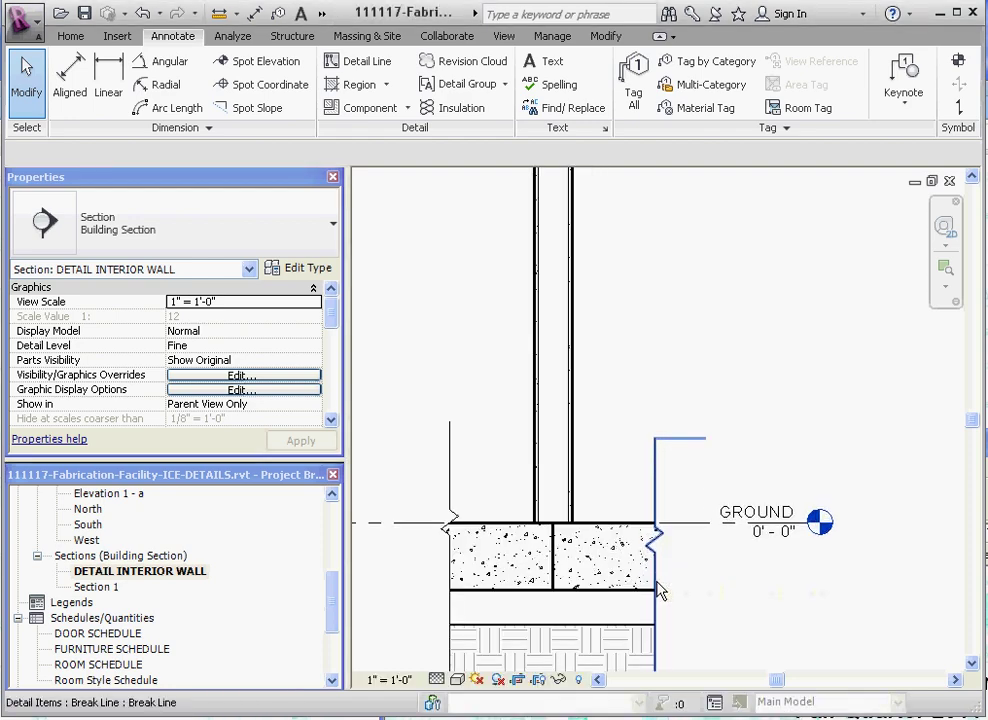
{"action": "scroll", "coordinate": [658, 590], "scroll_direction": "up", "scroll_amount": 3}
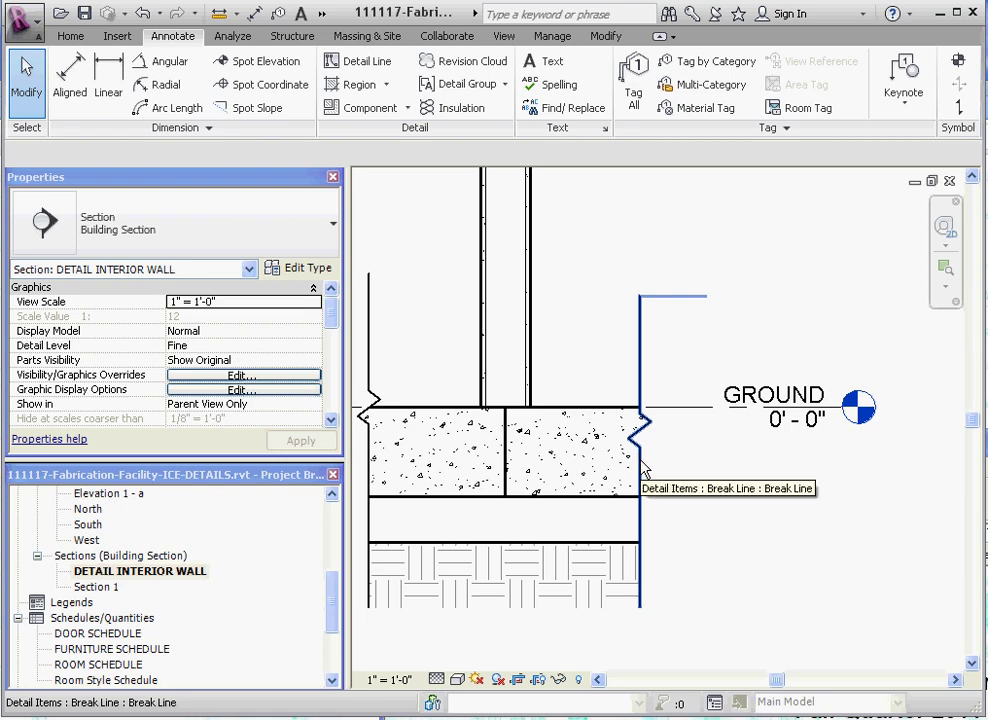
{"action": "left_click", "coordinate": [643, 468]}
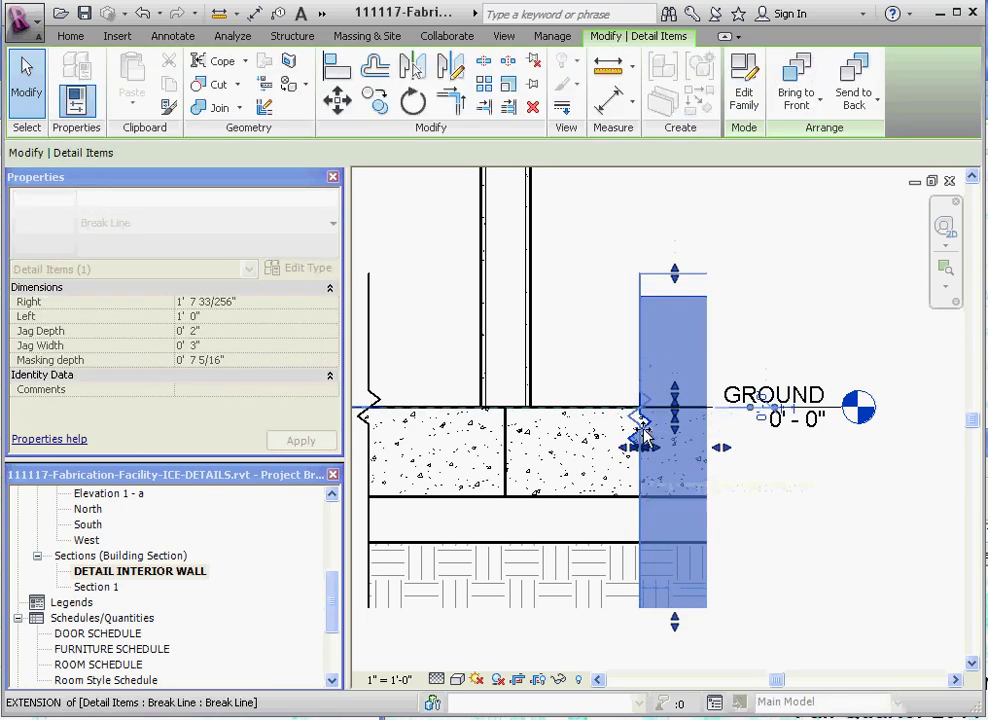
{"action": "left_click", "coordinate": [752, 491]}
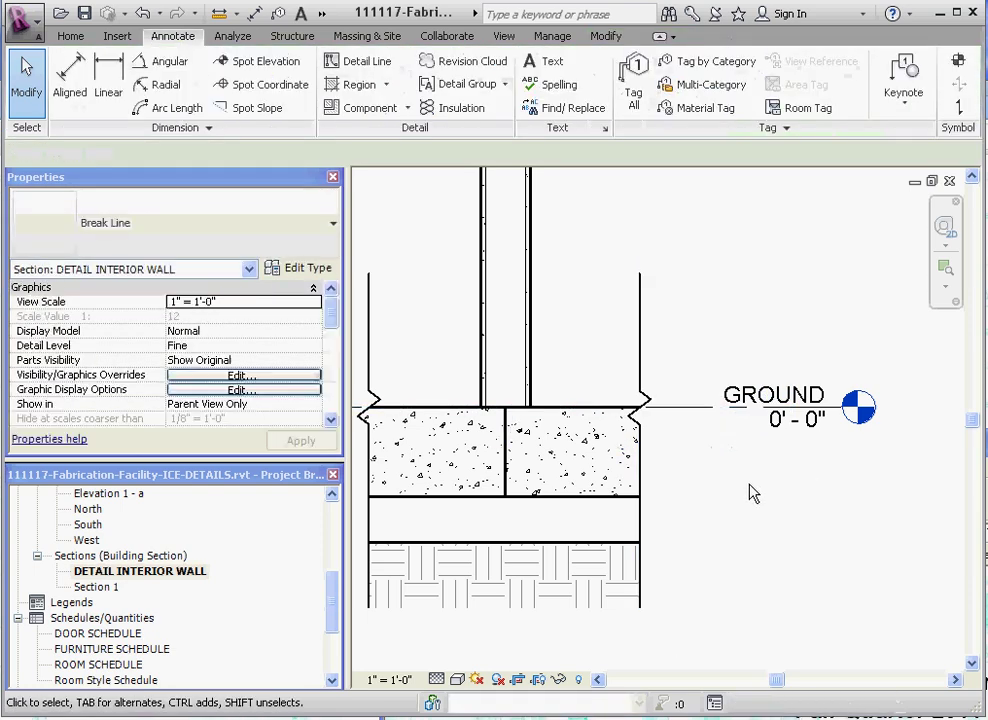
{"action": "left_click", "coordinate": [644, 362]}
{"action": "scroll", "coordinate": [770, 657], "scroll_direction": "down", "scroll_amount": 2}
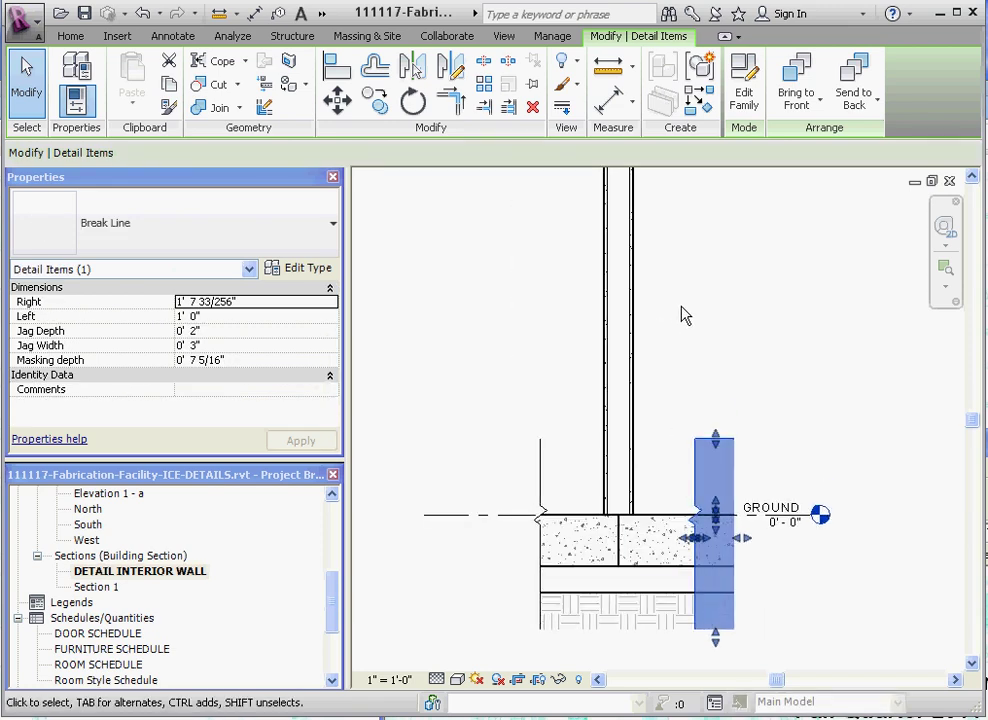
{"action": "key", "text": "space"}
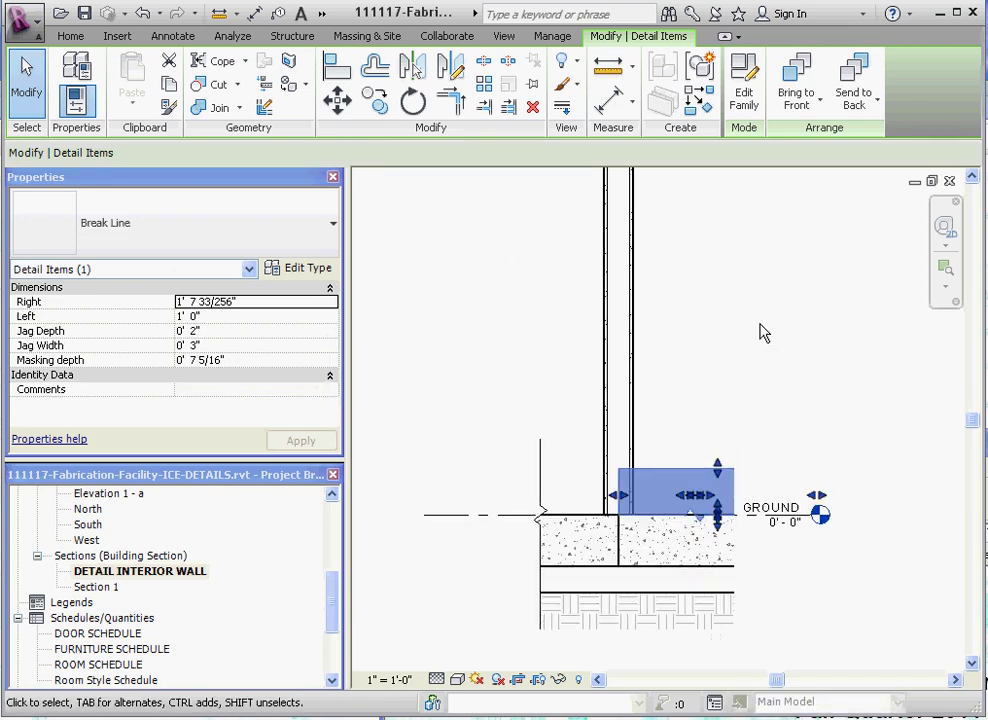
{"action": "key", "text": "space"}
{"action": "key", "text": "space"}
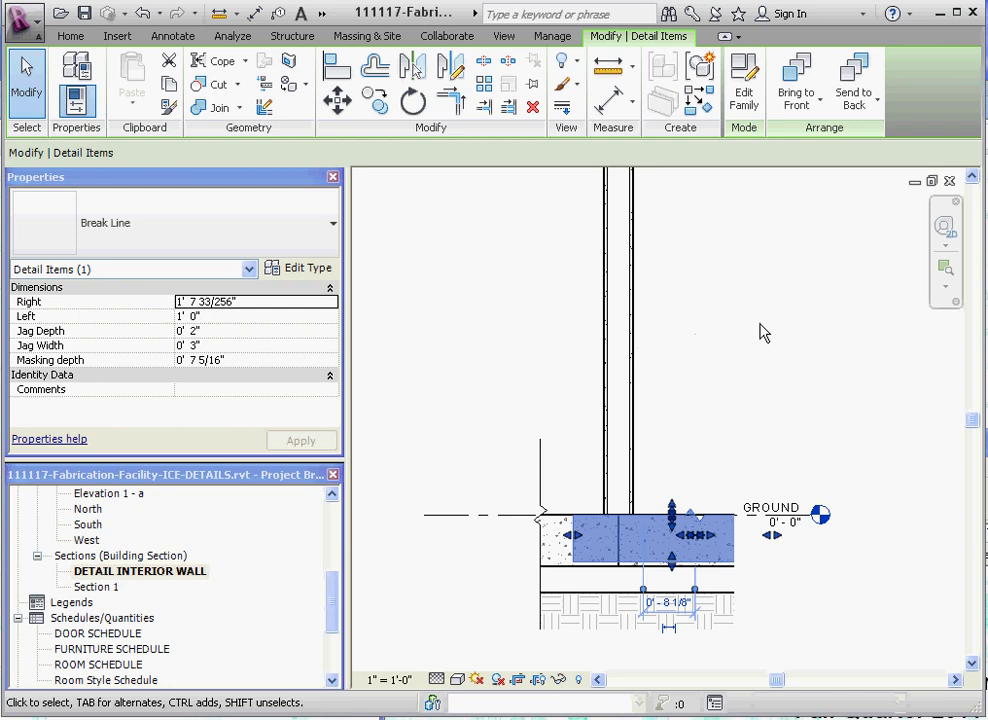
{"action": "key", "text": "space"}
{"action": "key", "text": "Escape"}
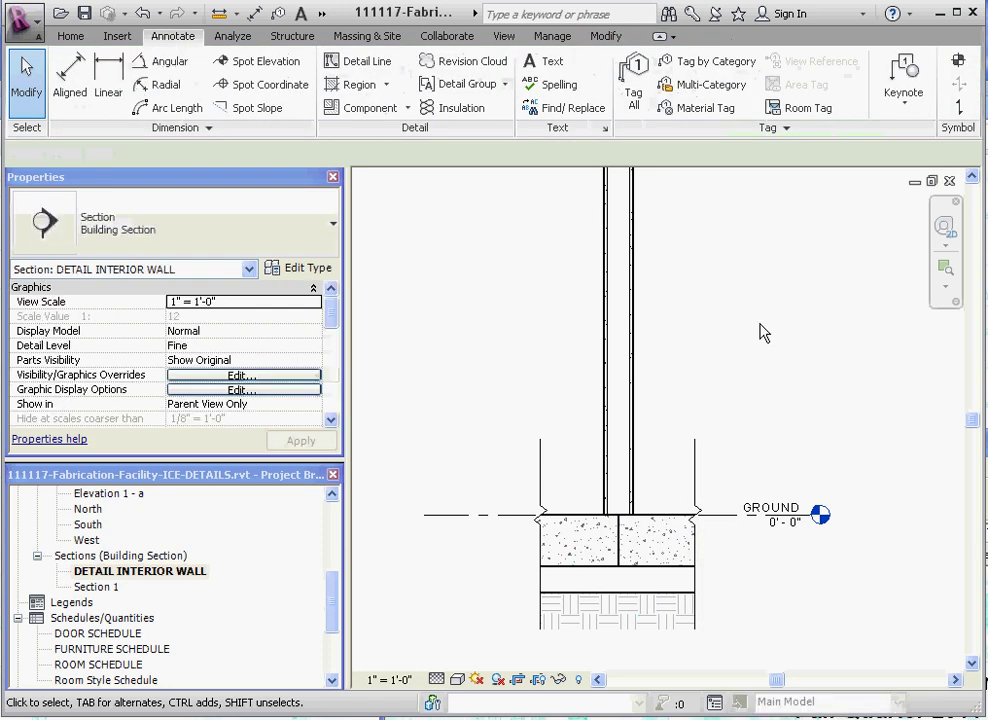
{"action": "scroll", "coordinate": [740, 527], "scroll_direction": "down", "scroll_amount": 4}
{"action": "scroll", "coordinate": [740, 420], "scroll_direction": "up", "scroll_amount": 1}
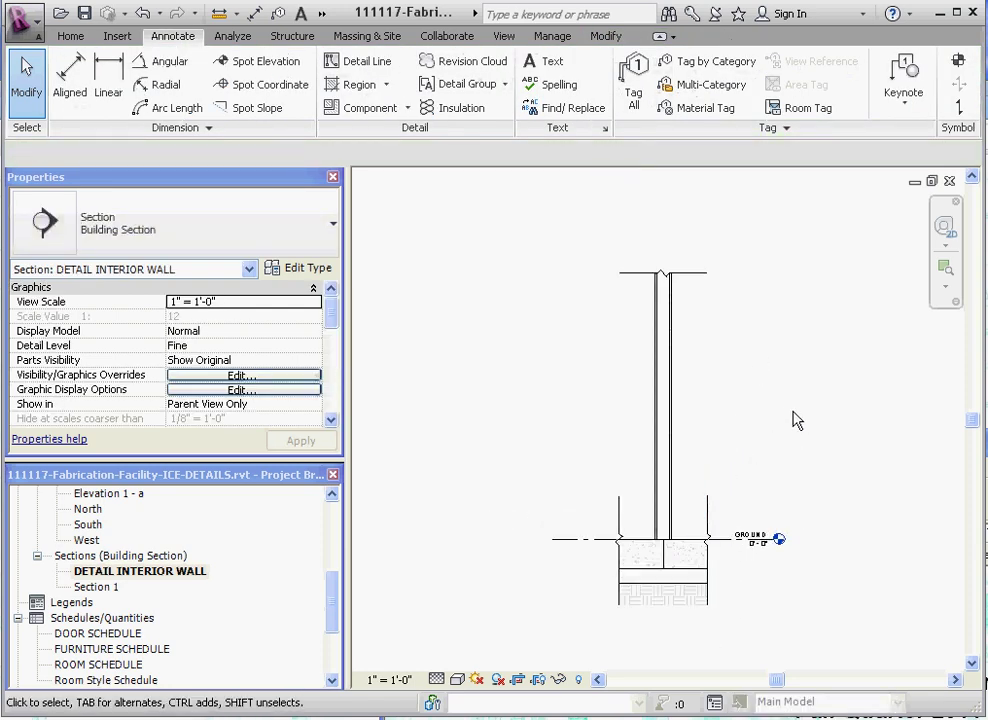
{"action": "scroll", "coordinate": [756, 434], "scroll_direction": "up", "scroll_amount": 1}
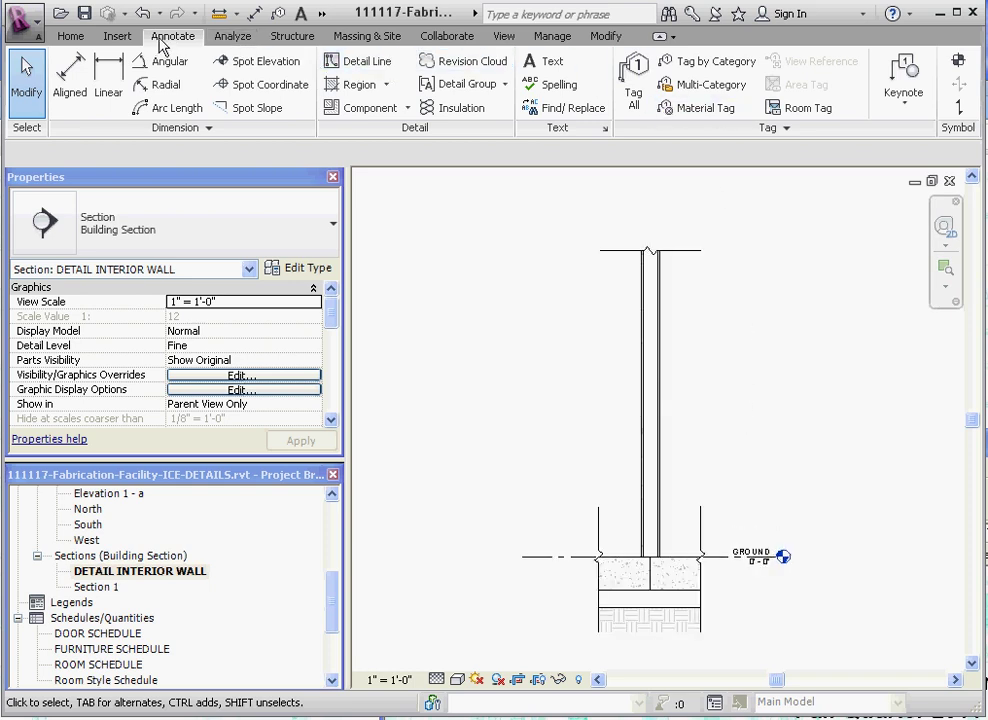
Step: Browse the family library to Detail Components > Div 06 > 061100-Wood Framing
{"action": "left_click", "coordinate": [397, 110]}
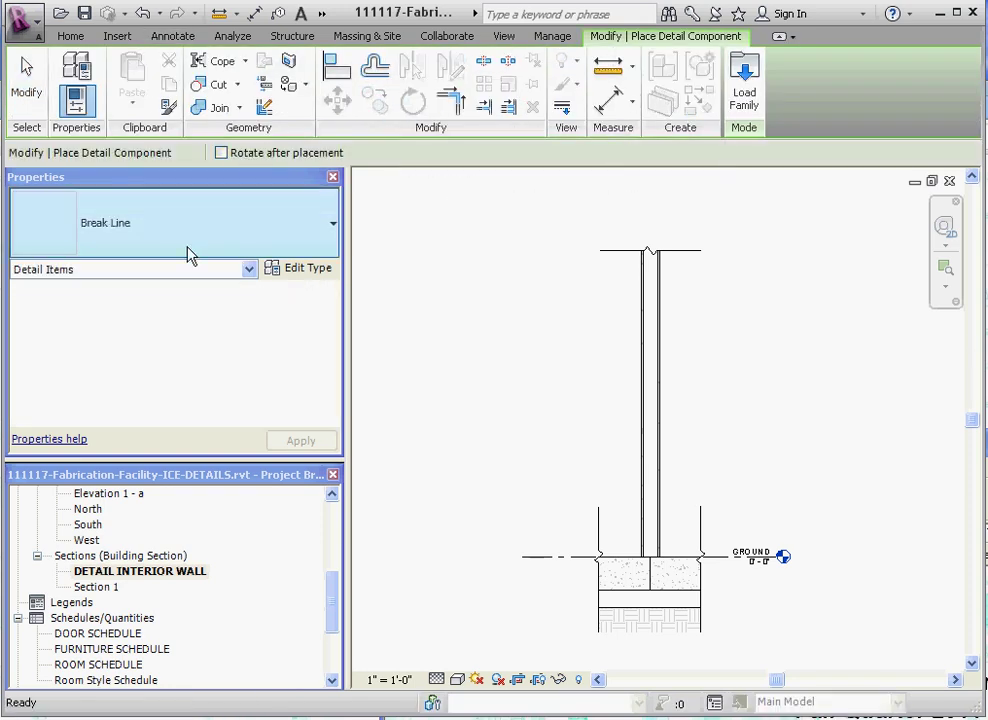
{"action": "left_click", "coordinate": [744, 90]}
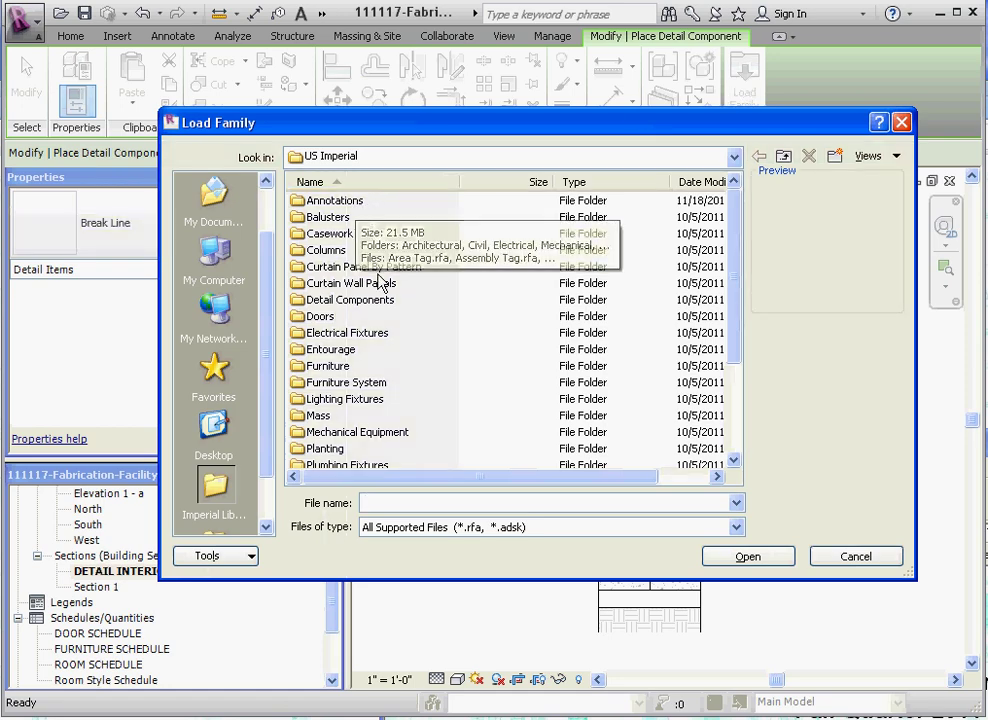
{"action": "double_click", "coordinate": [322, 300]}
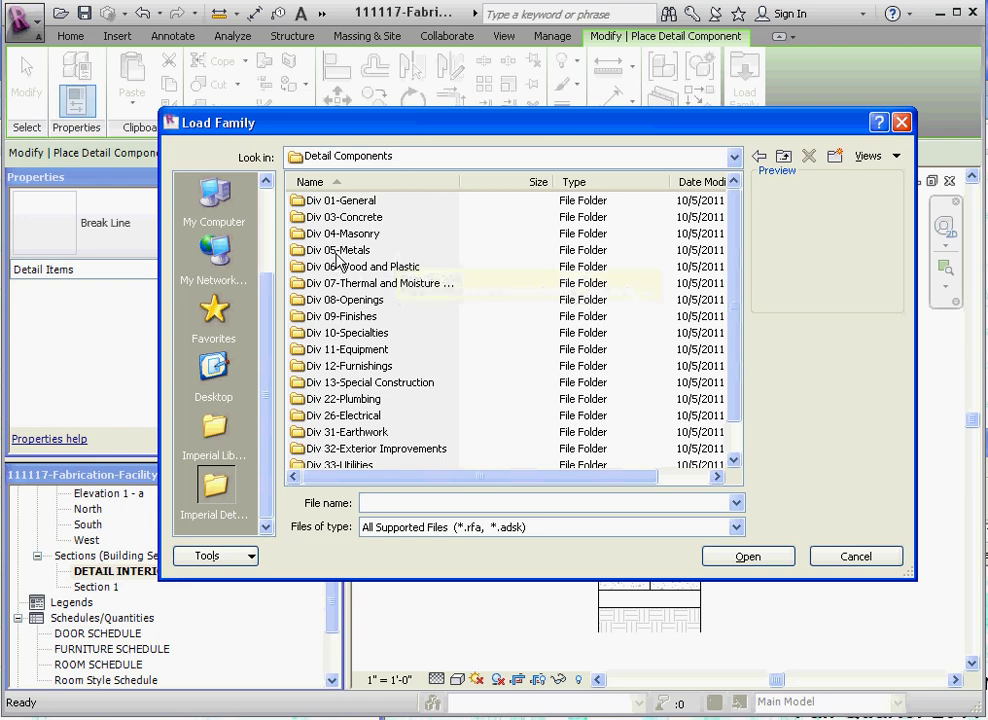
{"action": "double_click", "coordinate": [364, 267]}
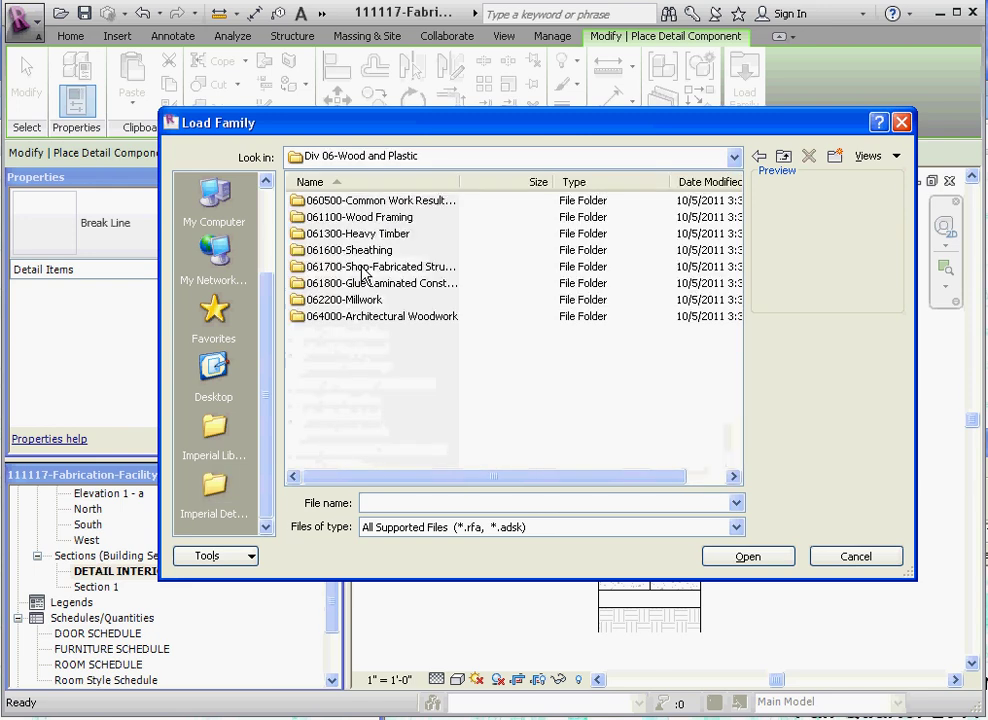
{"action": "double_click", "coordinate": [323, 217]}
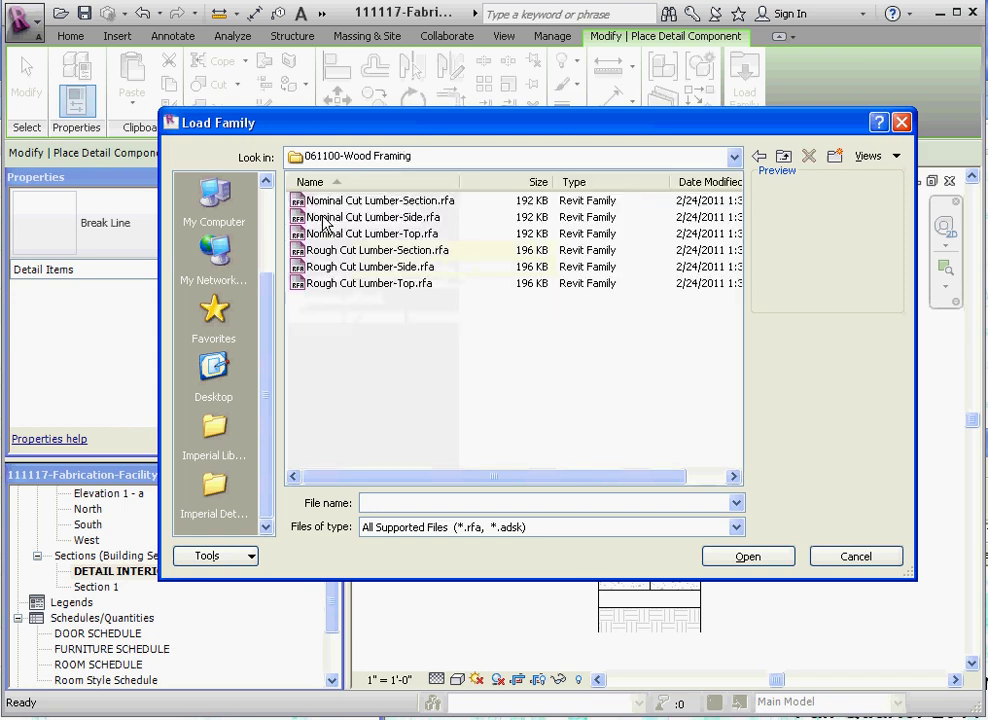
Step: Compare the lumber families and open Nominal Cut Lumber-Section.rfa
{"action": "left_click", "coordinate": [386, 203]}
{"action": "left_click", "coordinate": [383, 218]}
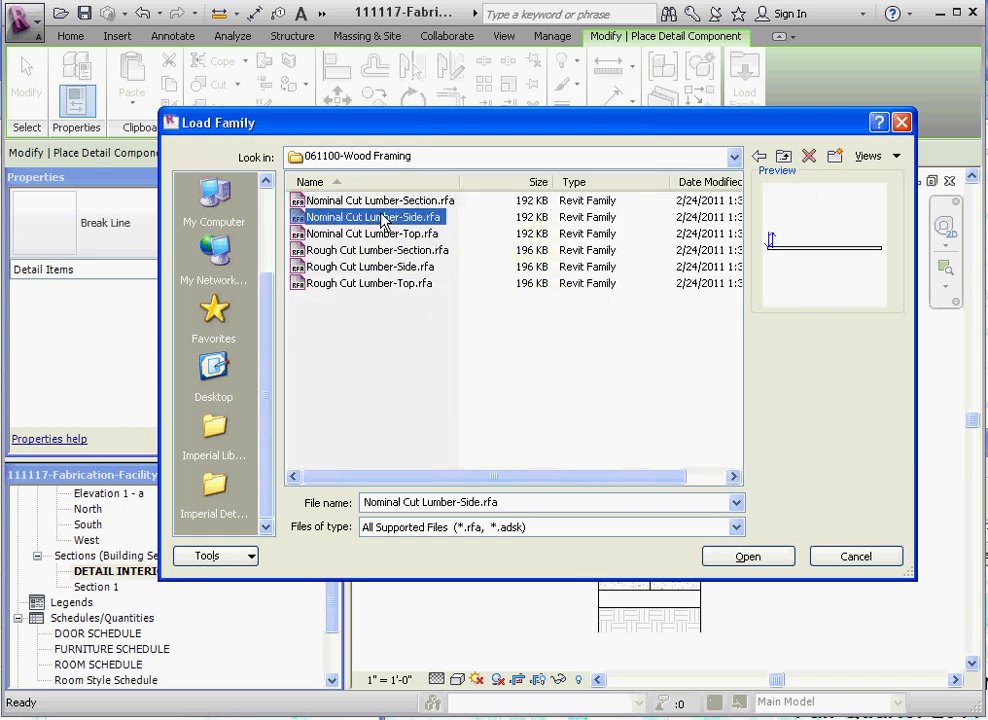
{"action": "left_click", "coordinate": [380, 234]}
{"action": "left_click", "coordinate": [380, 251]}
{"action": "left_click", "coordinate": [380, 268]}
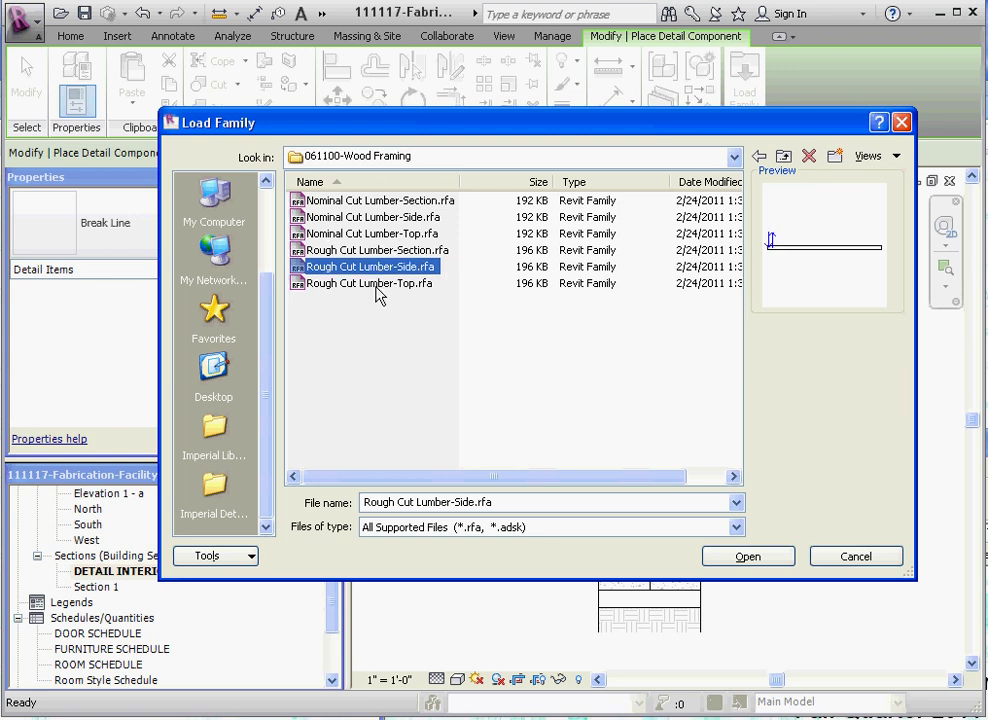
{"action": "left_click", "coordinate": [377, 284]}
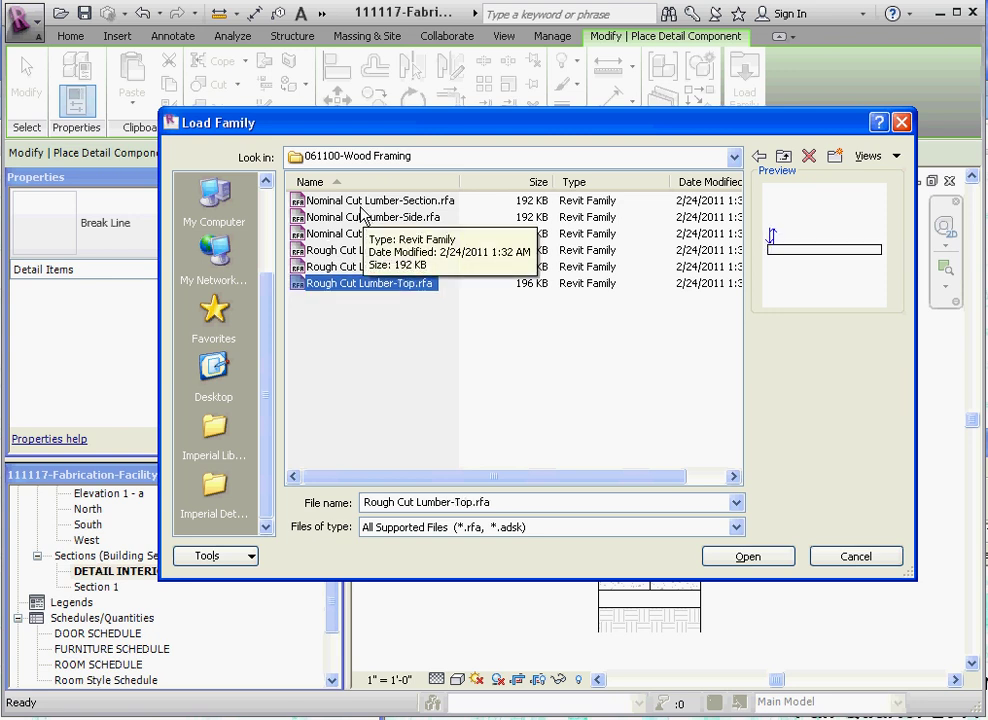
{"action": "left_click", "coordinate": [358, 205]}
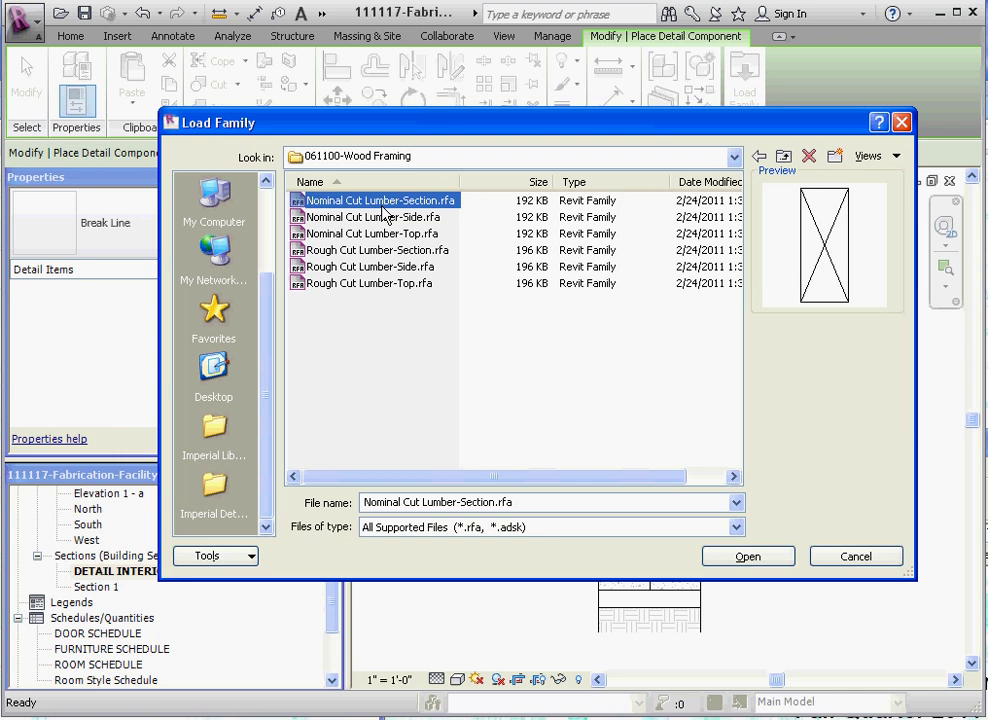
{"action": "left_click", "coordinate": [388, 219]}
{"action": "left_click", "coordinate": [388, 236]}
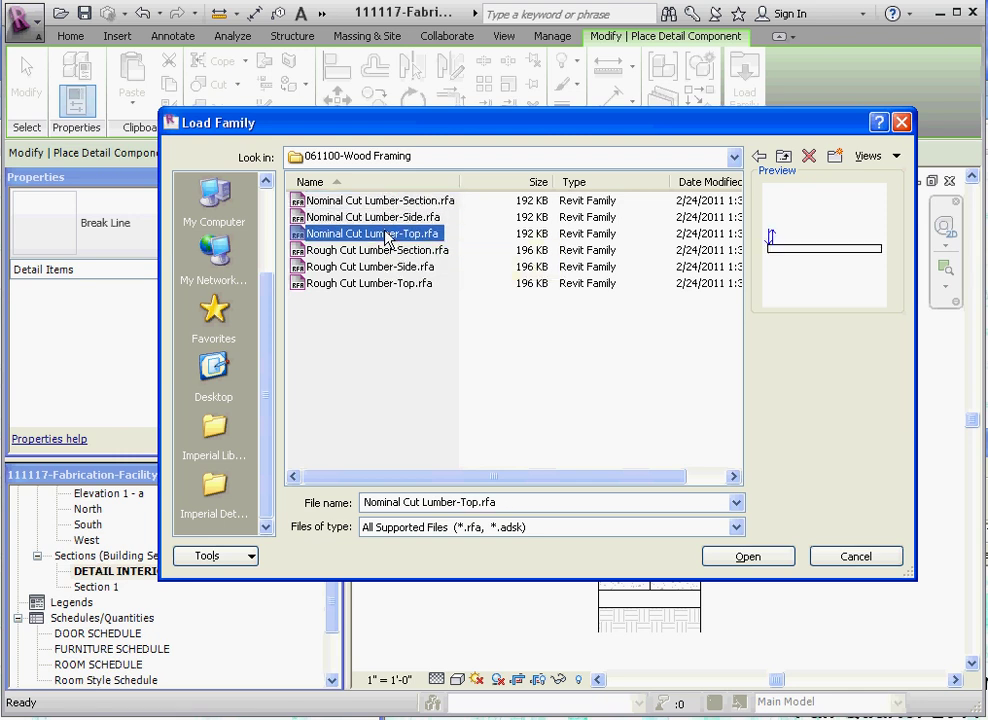
{"action": "left_click", "coordinate": [377, 202]}
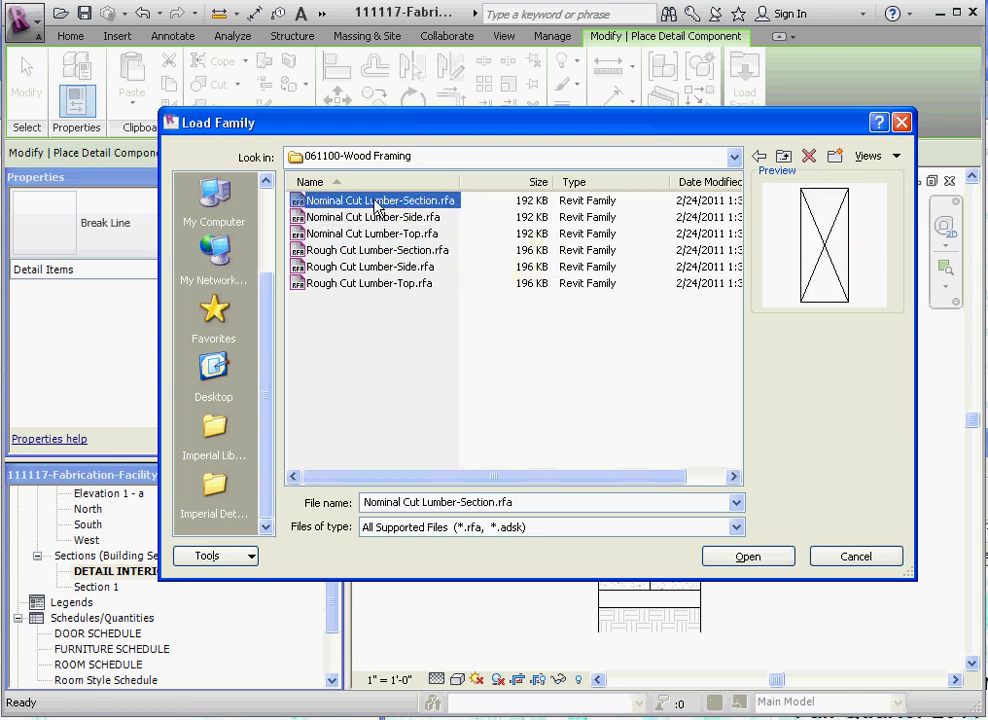
{"action": "double_click", "coordinate": [377, 204]}
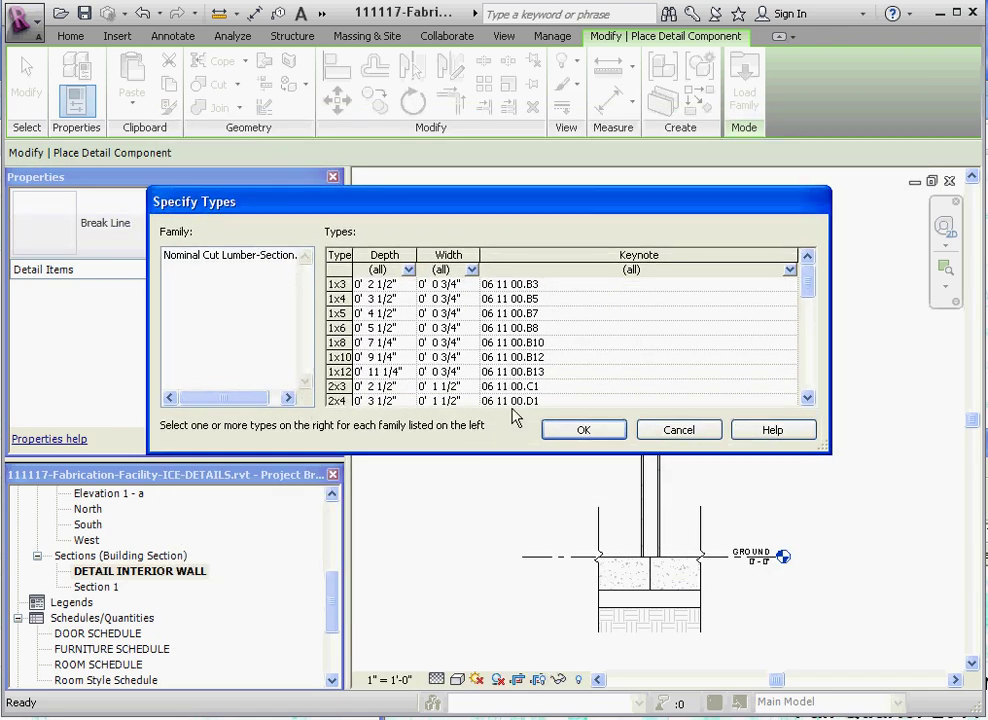
Step: Pick the 2x4 size (3 1/2" deep, 1 1/2" wide) from the enlarged type list
{"action": "left_click_drag", "start_coordinate": [516, 455], "coordinate": [520, 603]}
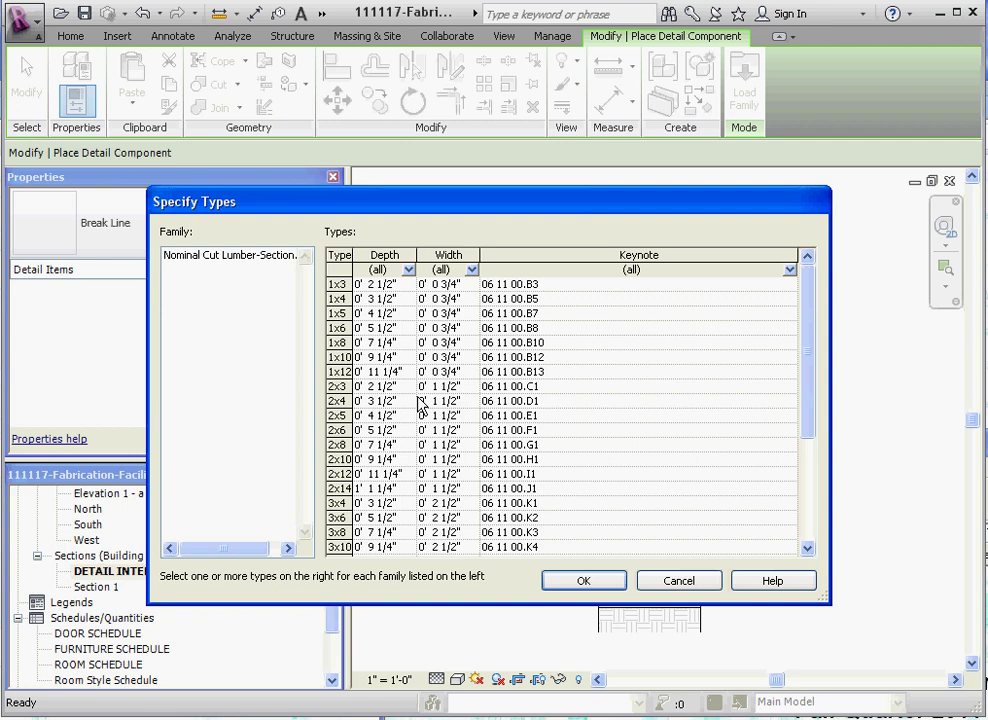
{"action": "left_click", "coordinate": [337, 400]}
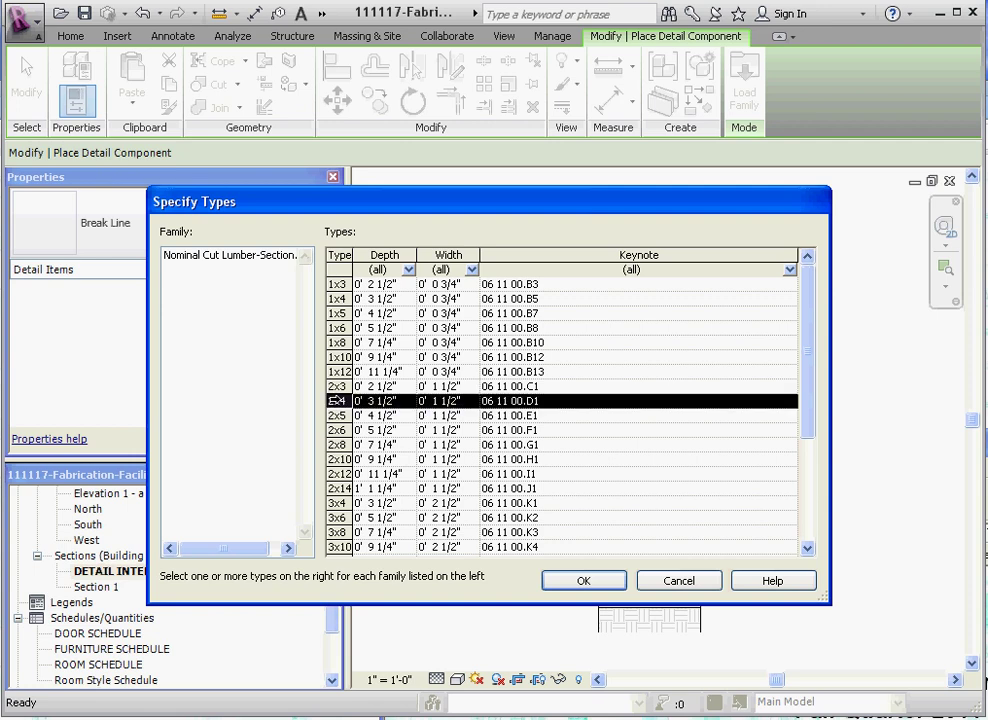
Step: Place rotated 2x4 sections on the slab at the wall base and high in the wall
{"action": "left_click", "coordinate": [598, 582]}
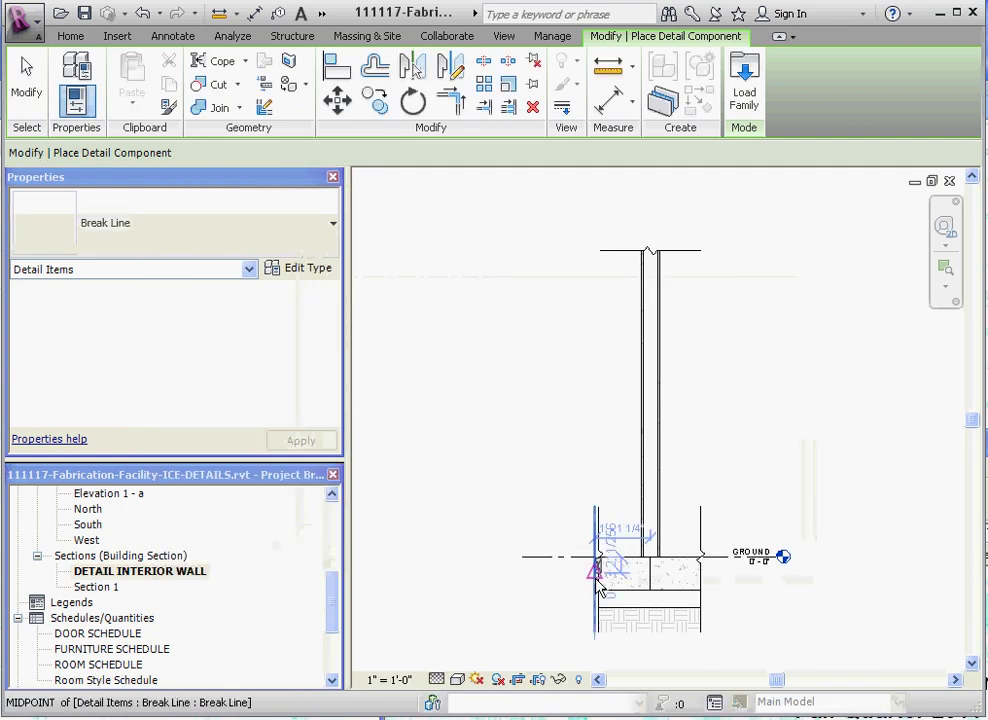
{"action": "scroll", "coordinate": [646, 565], "scroll_direction": "up", "scroll_amount": 5}
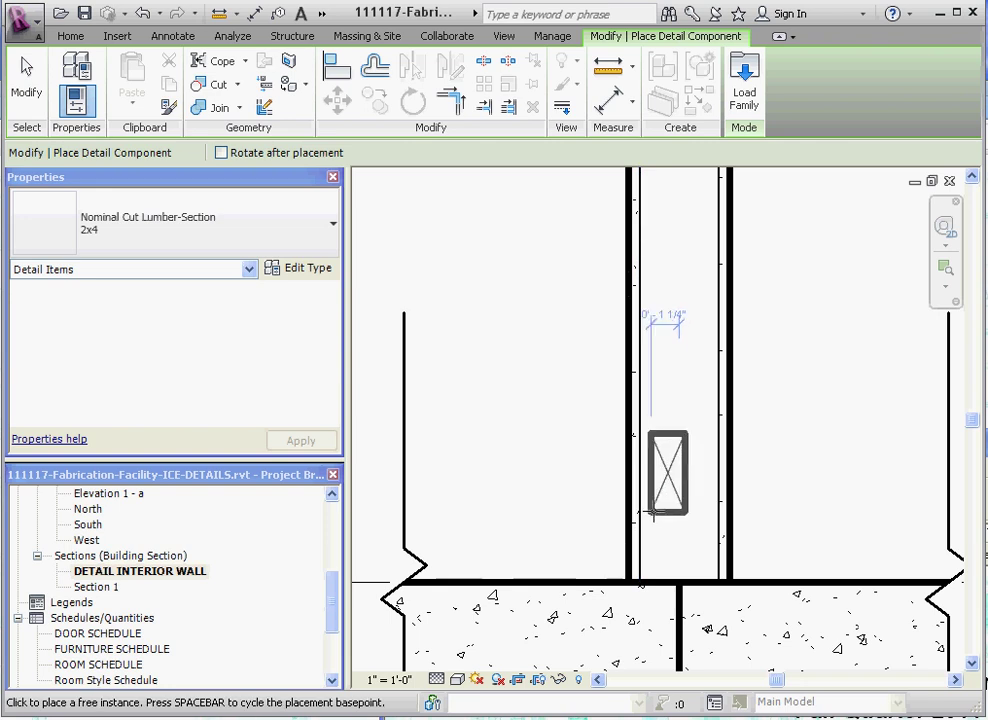
{"action": "key", "text": "space"}
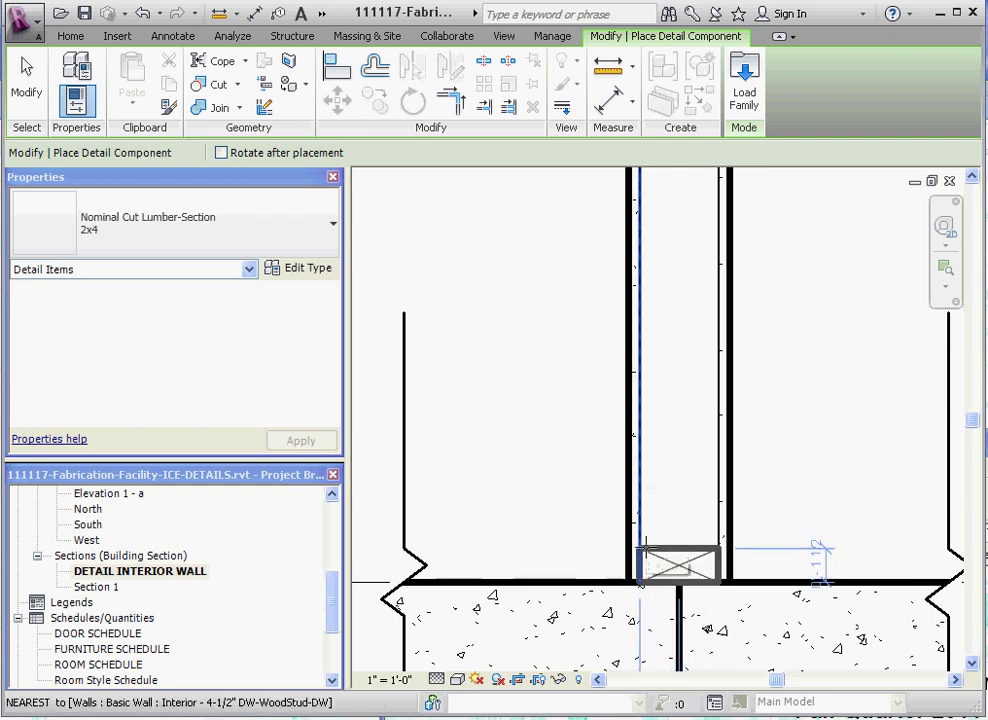
{"action": "left_click", "coordinate": [645, 549]}
{"action": "scroll", "coordinate": [595, 405], "scroll_direction": "down", "scroll_amount": 3}
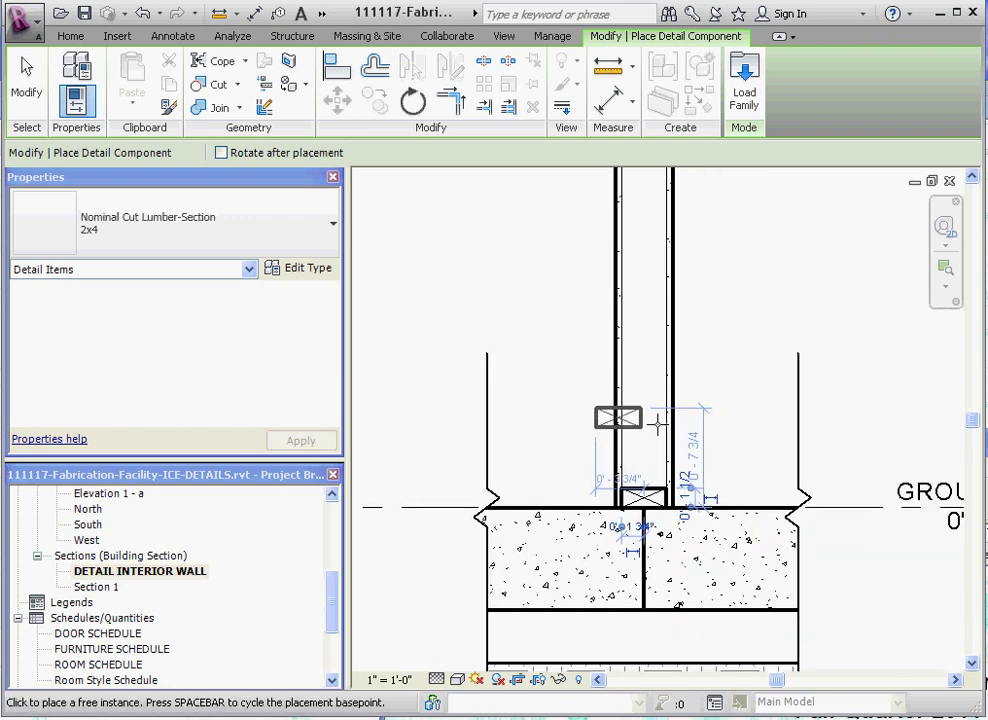
{"action": "scroll", "coordinate": [700, 460], "scroll_direction": "down", "scroll_amount": 3}
{"action": "left_click", "coordinate": [731, 505]}
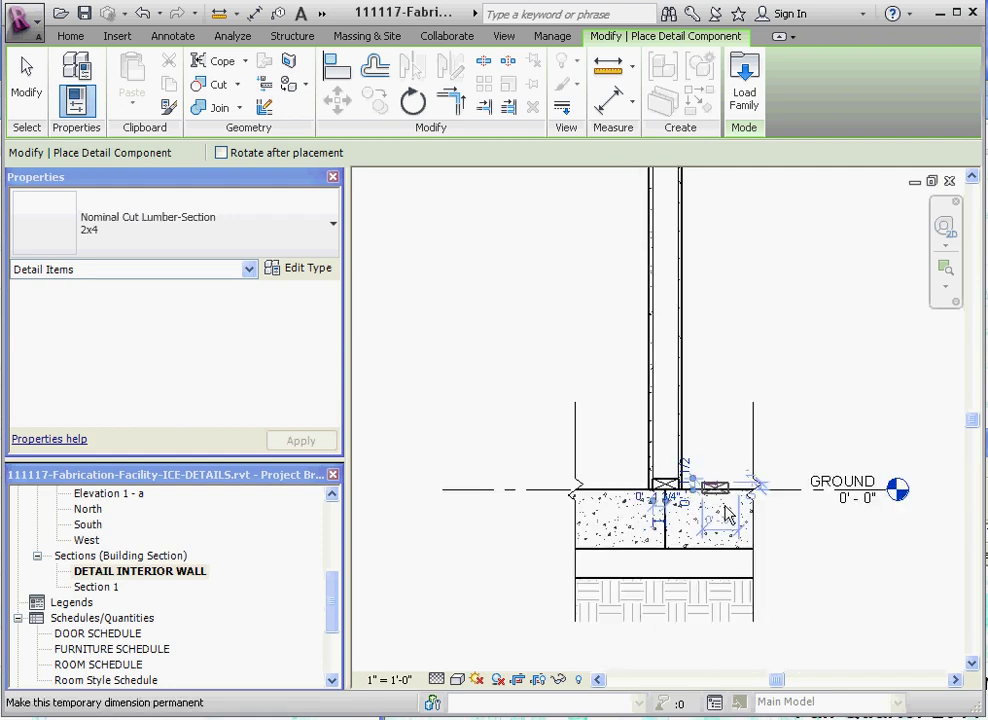
{"action": "scroll", "coordinate": [682, 225], "scroll_direction": "up", "scroll_amount": 2}
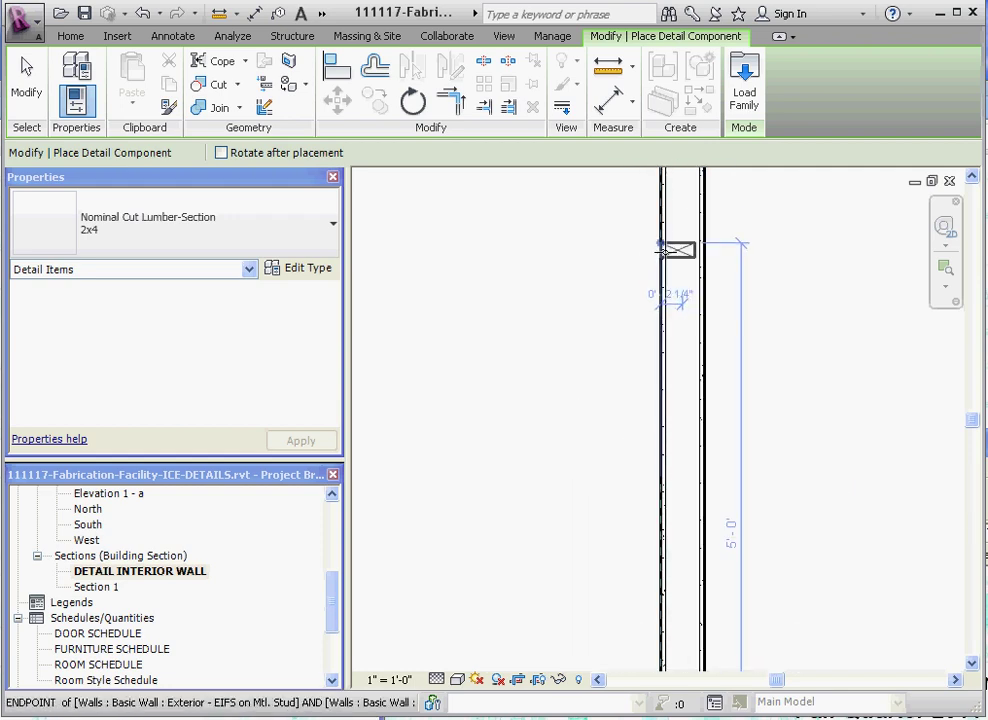
{"action": "scroll", "coordinate": [664, 250], "scroll_direction": "up", "scroll_amount": 2}
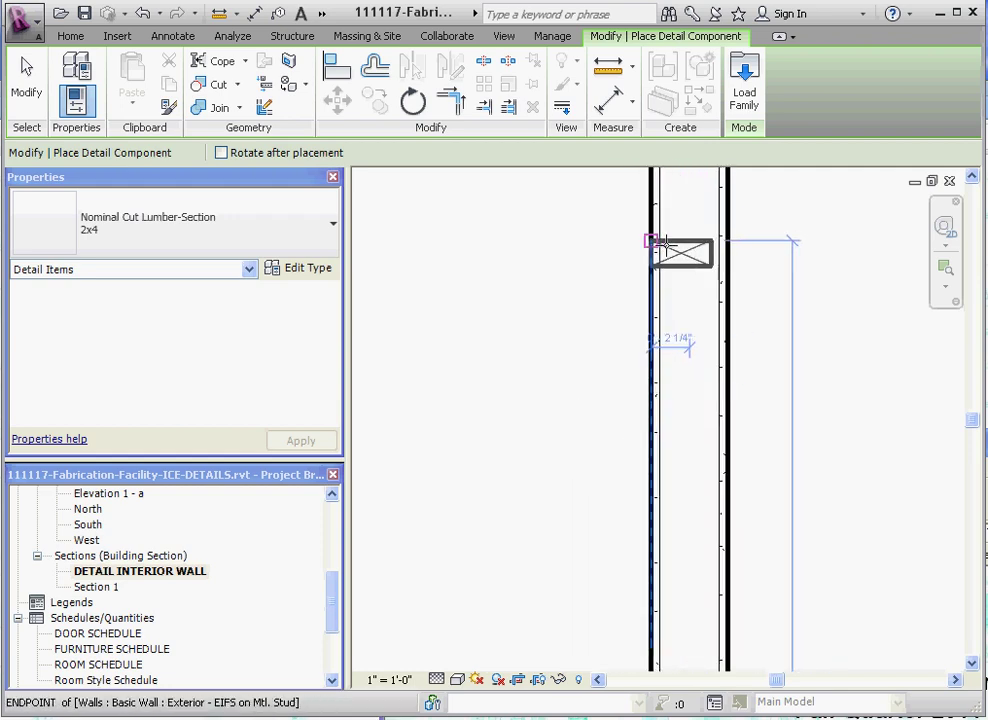
{"action": "left_click", "coordinate": [660, 244]}
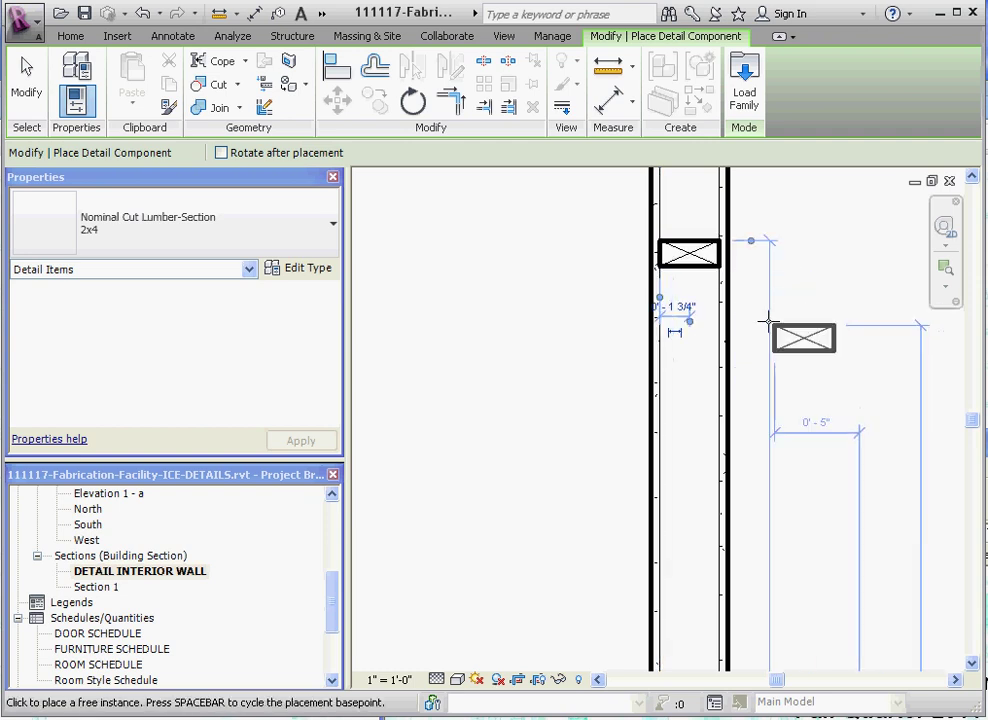
{"action": "scroll", "coordinate": [768, 321], "scroll_direction": "down", "scroll_amount": 5}
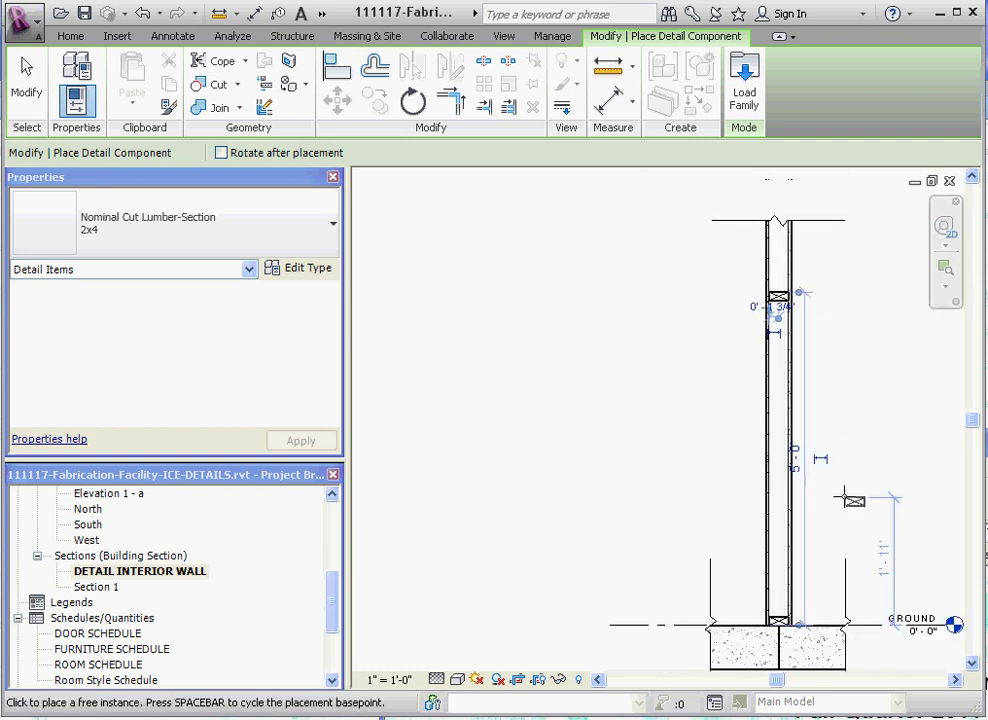
{"action": "key", "text": "Escape"}
{"action": "key", "text": "Escape"}
Step: Make the 5'-0" dimension permanent, attaching its witness line to the 2x4's bottom
{"action": "left_click", "coordinate": [779, 296]}
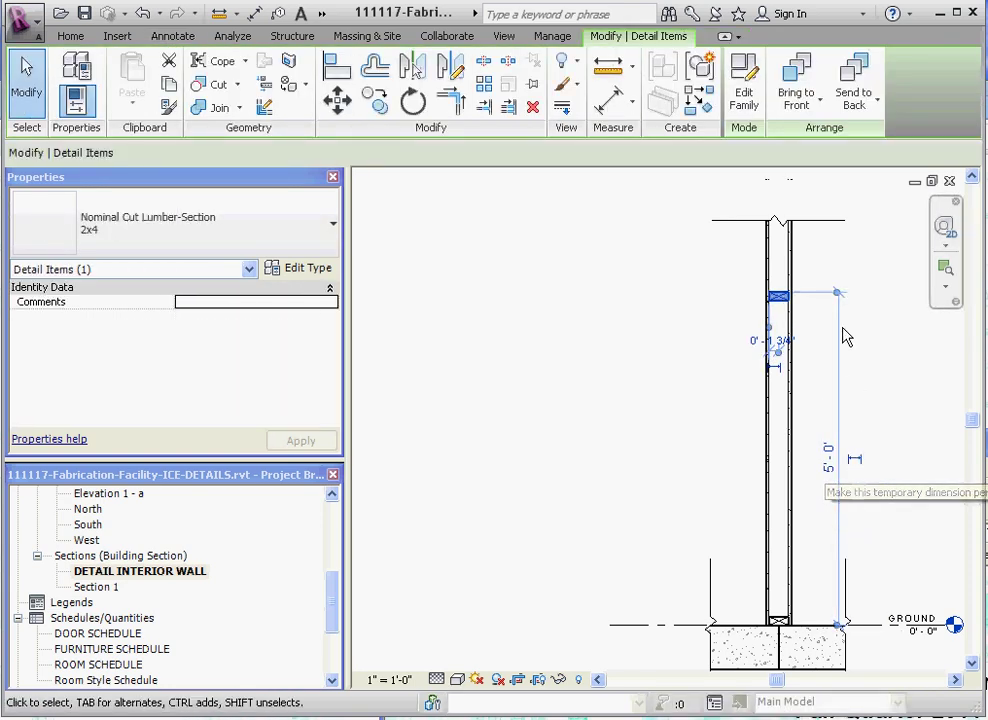
{"action": "left_click", "coordinate": [856, 461]}
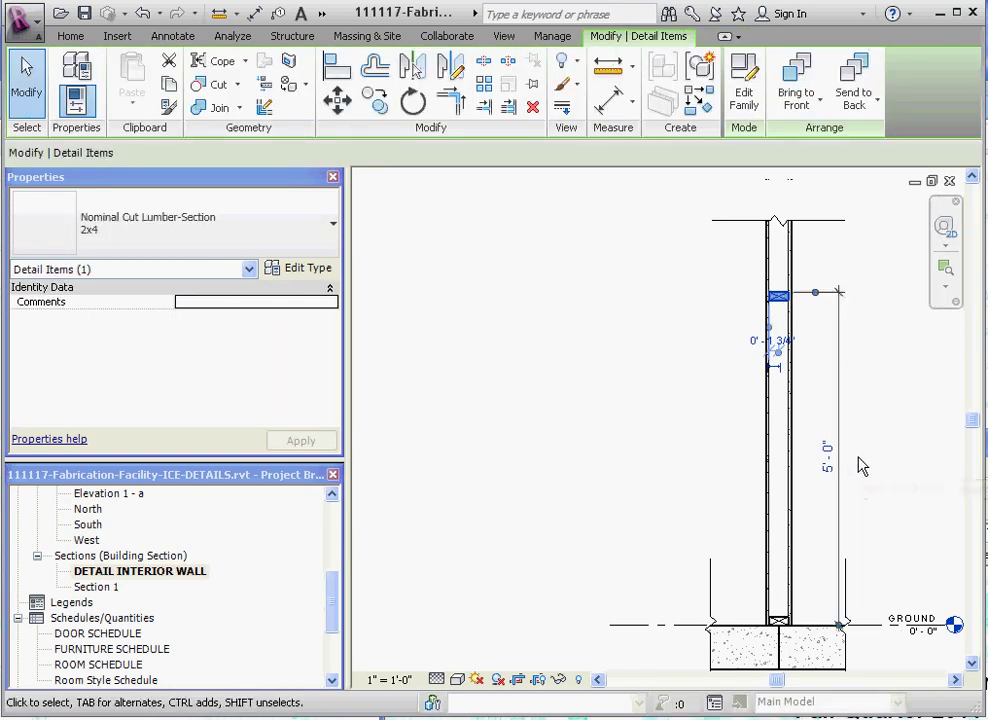
{"action": "left_click", "coordinate": [865, 458]}
{"action": "scroll", "coordinate": [794, 490], "scroll_direction": "up", "scroll_amount": 2}
{"action": "scroll", "coordinate": [862, 318], "scroll_direction": "down", "scroll_amount": 3}
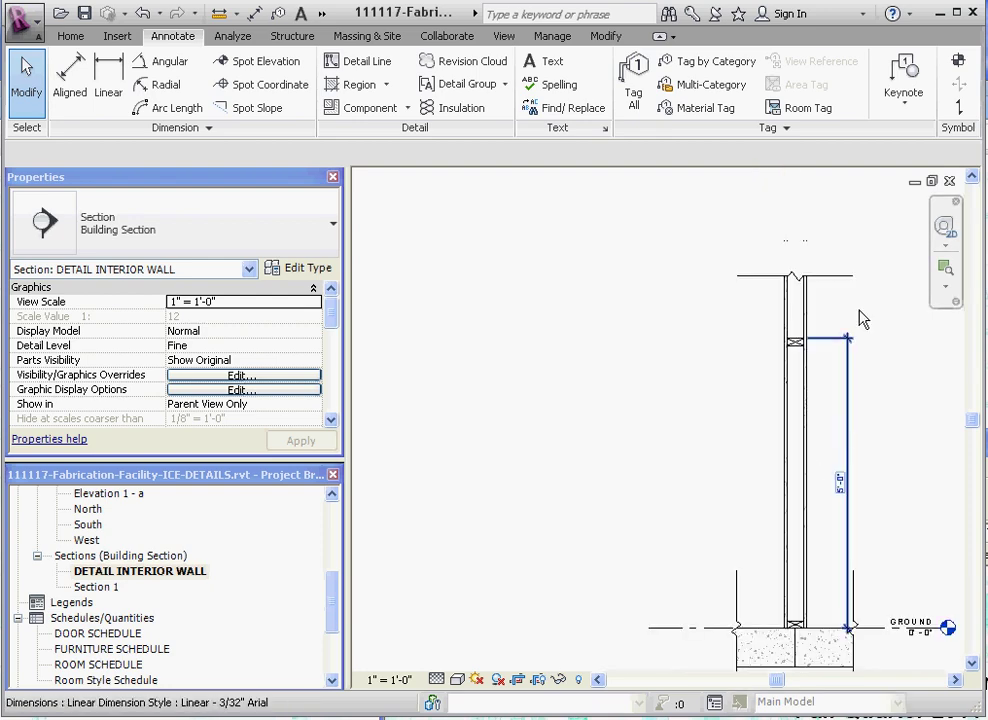
{"action": "scroll", "coordinate": [862, 318], "scroll_direction": "up", "scroll_amount": 3}
{"action": "left_click", "coordinate": [818, 419]}
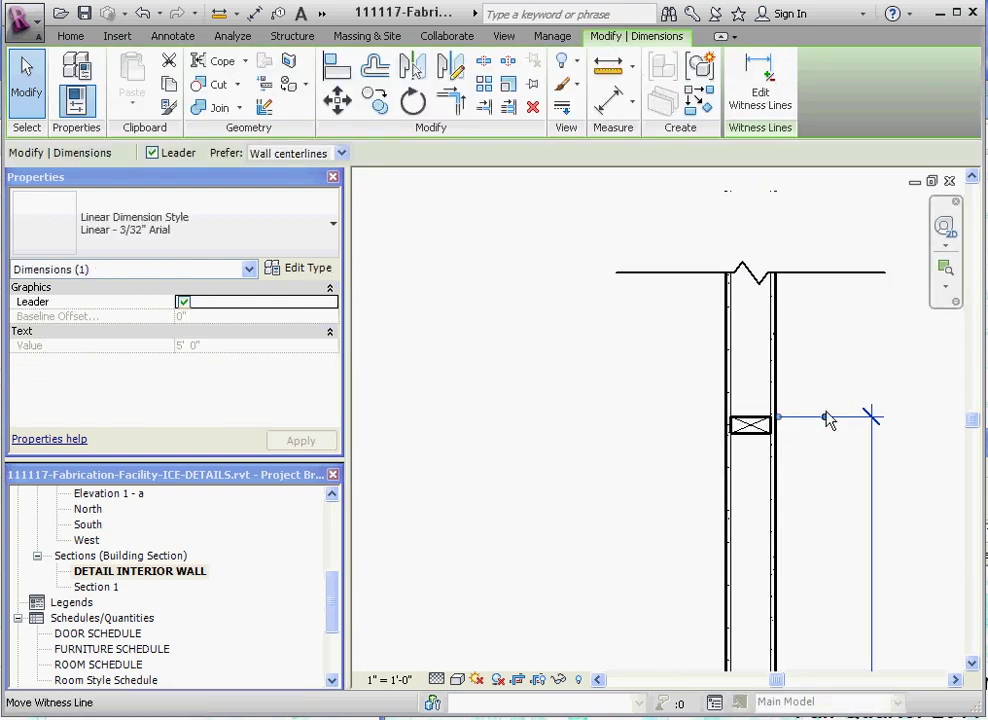
{"action": "left_click_drag", "start_coordinate": [826, 428], "coordinate": [873, 463]}
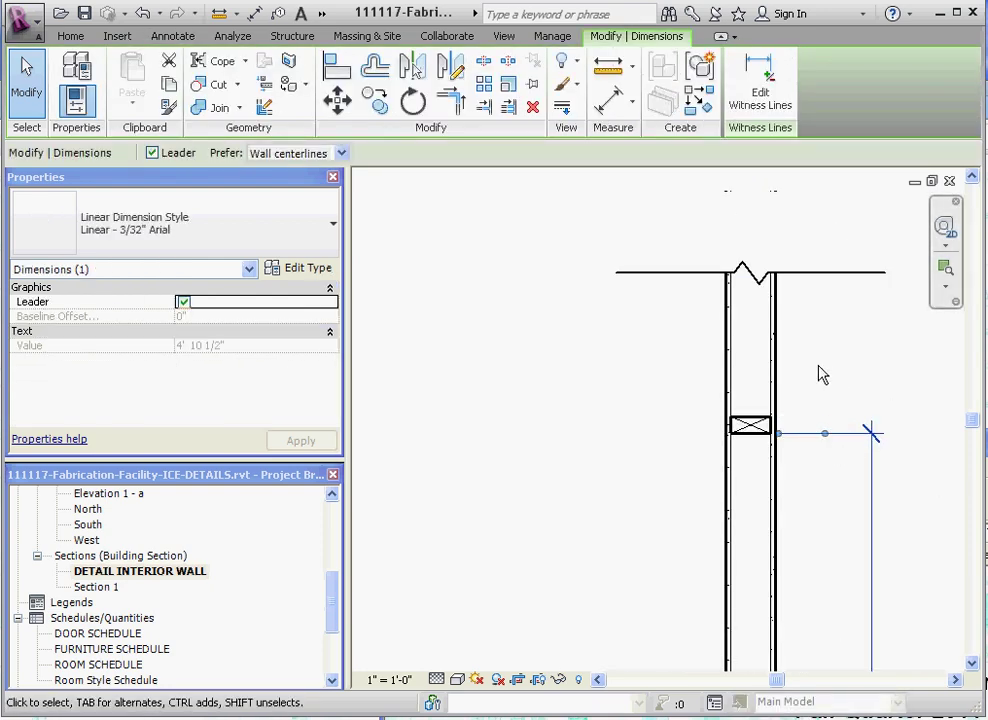
{"action": "scroll", "coordinate": [620, 372], "scroll_direction": "down", "scroll_amount": 1}
{"action": "left_click", "coordinate": [807, 412]}
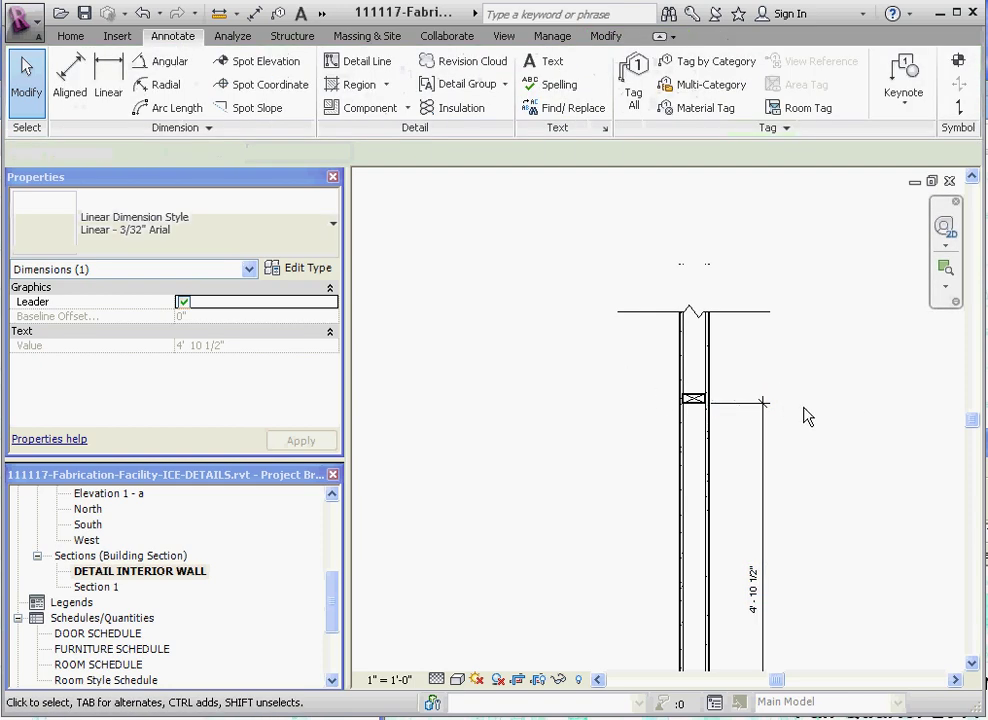
Step: Drag the upper 2x4 down and enter 4 as its distance from ground level
{"action": "scroll", "coordinate": [690, 477], "scroll_direction": "down", "scroll_amount": 1}
{"action": "scroll", "coordinate": [690, 460], "scroll_direction": "up", "scroll_amount": 2}
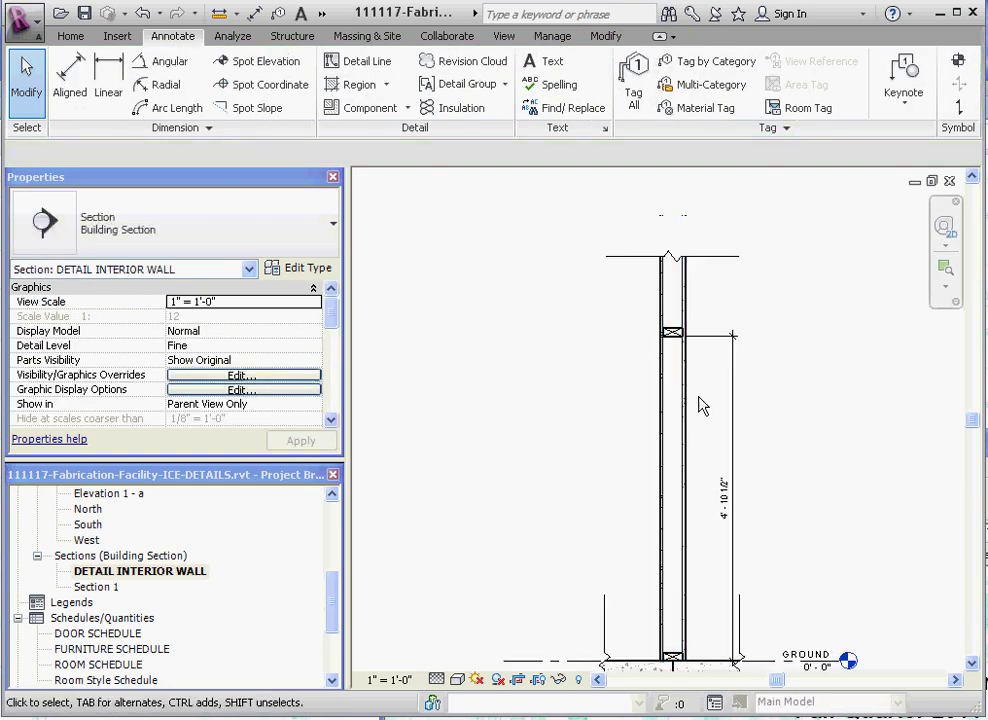
{"action": "left_click", "coordinate": [667, 340]}
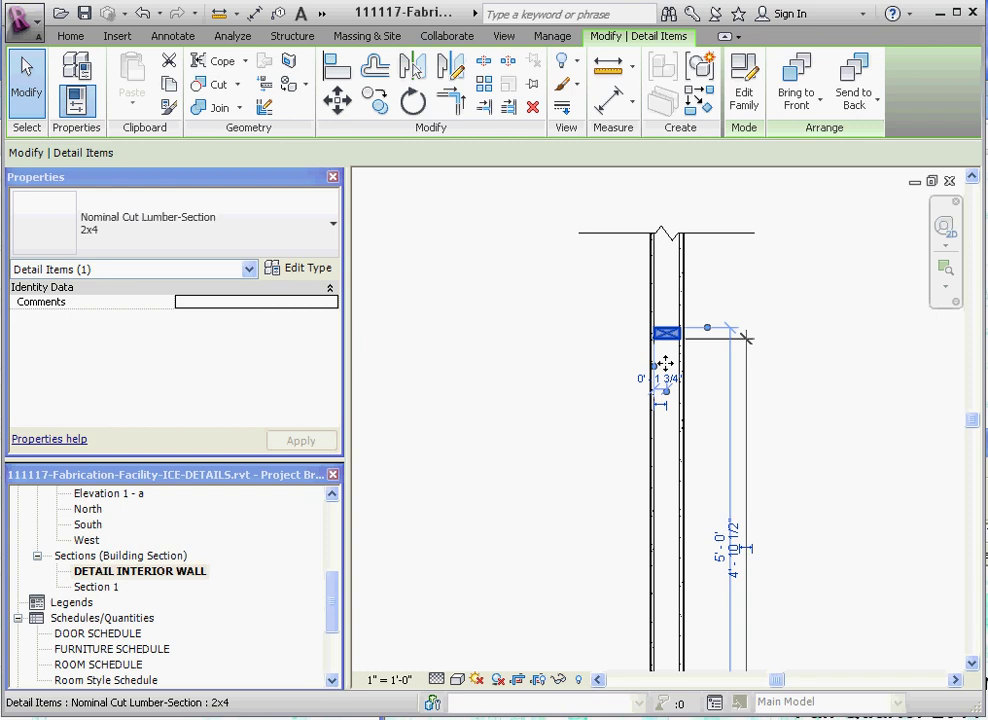
{"action": "mouse_move", "coordinate": [662, 349]}
{"action": "left_mouse_down"}
{"action": "mouse_move", "coordinate": [667, 375]}
{"action": "mouse_move", "coordinate": [674, 347]}
{"action": "mouse_move", "coordinate": [672, 368]}
{"action": "left_mouse_up"}
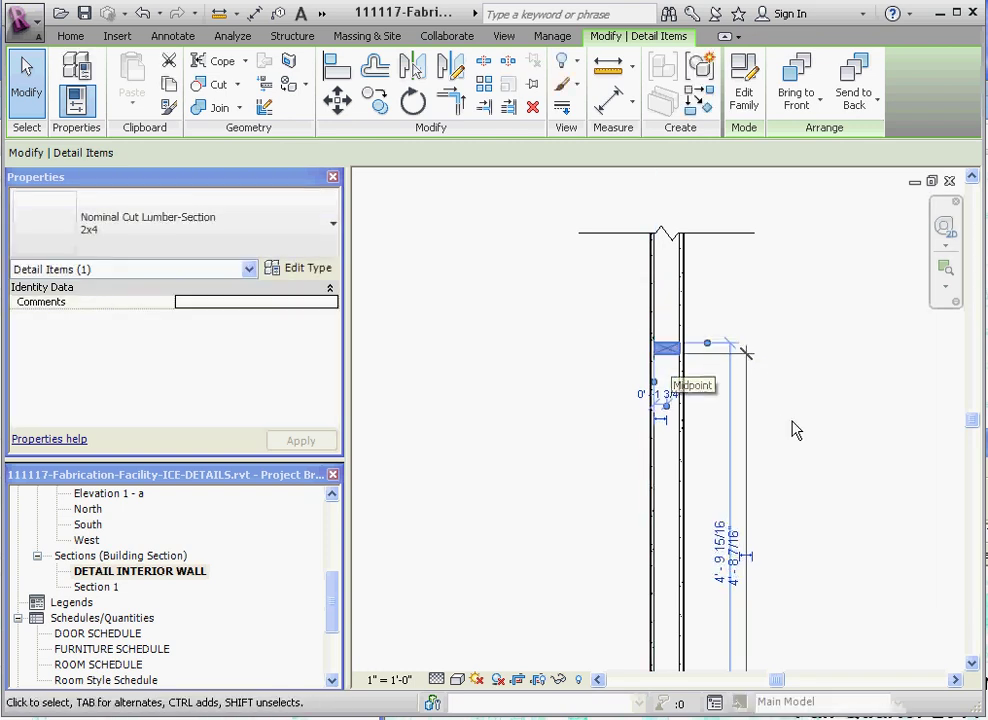
{"action": "left_click", "coordinate": [727, 553]}
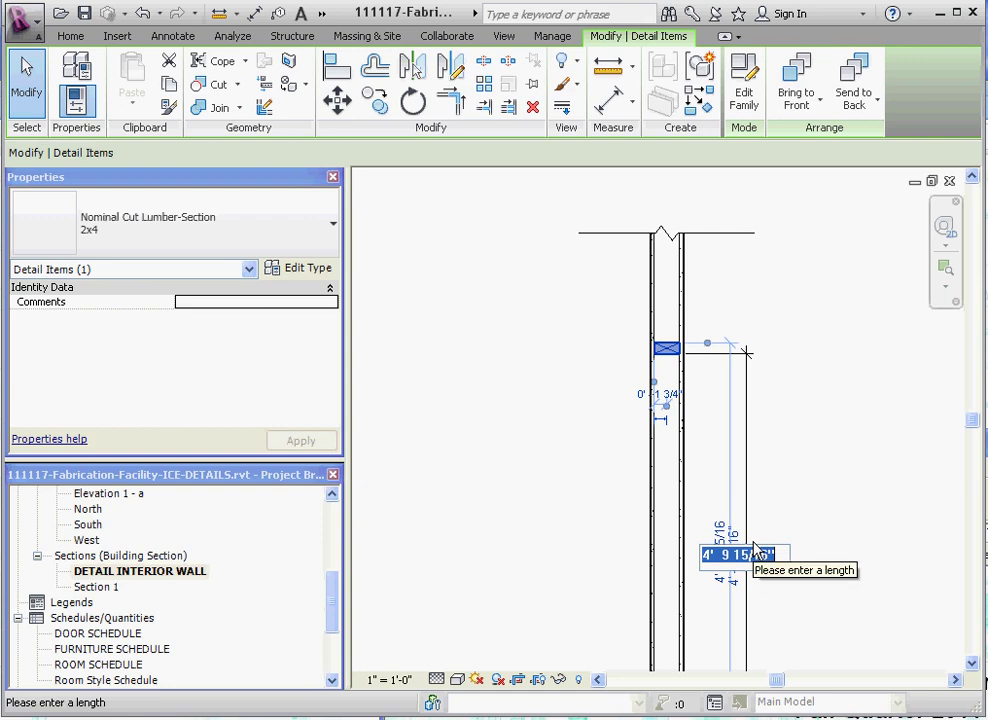
{"action": "type", "text": "4"}
{"action": "key", "text": "Return"}
{"action": "left_click", "coordinate": [935, 537]}
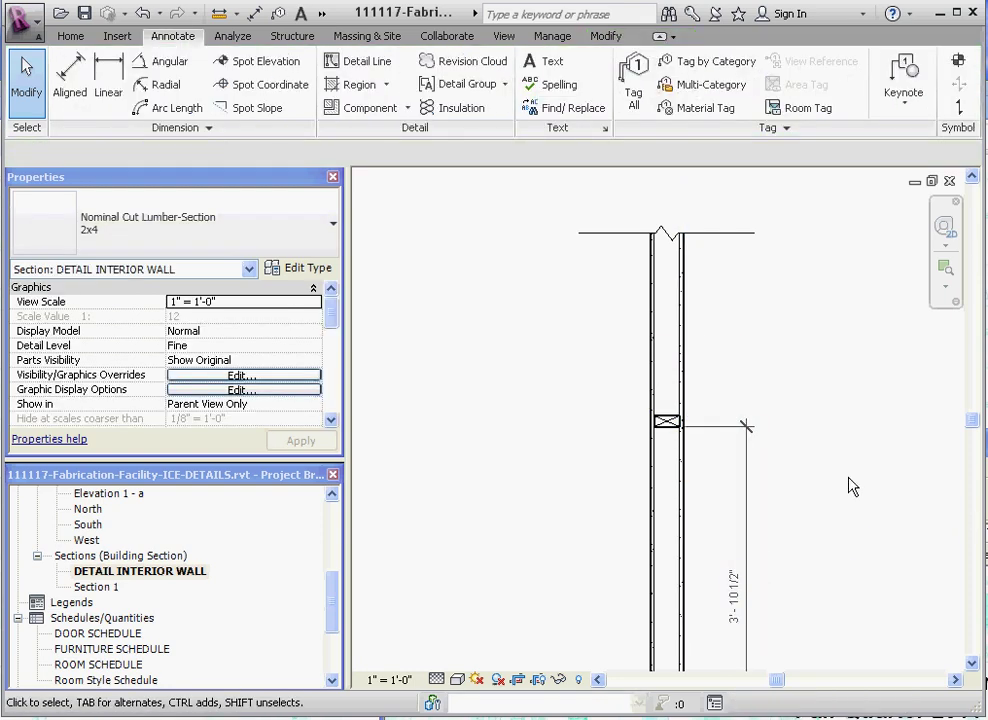
Step: Correct the 2x4's 3' 10 1/2" distance to 4'-0"
{"action": "scroll", "coordinate": [787, 378], "scroll_direction": "up", "scroll_amount": 4}
{"action": "left_click", "coordinate": [751, 541]}
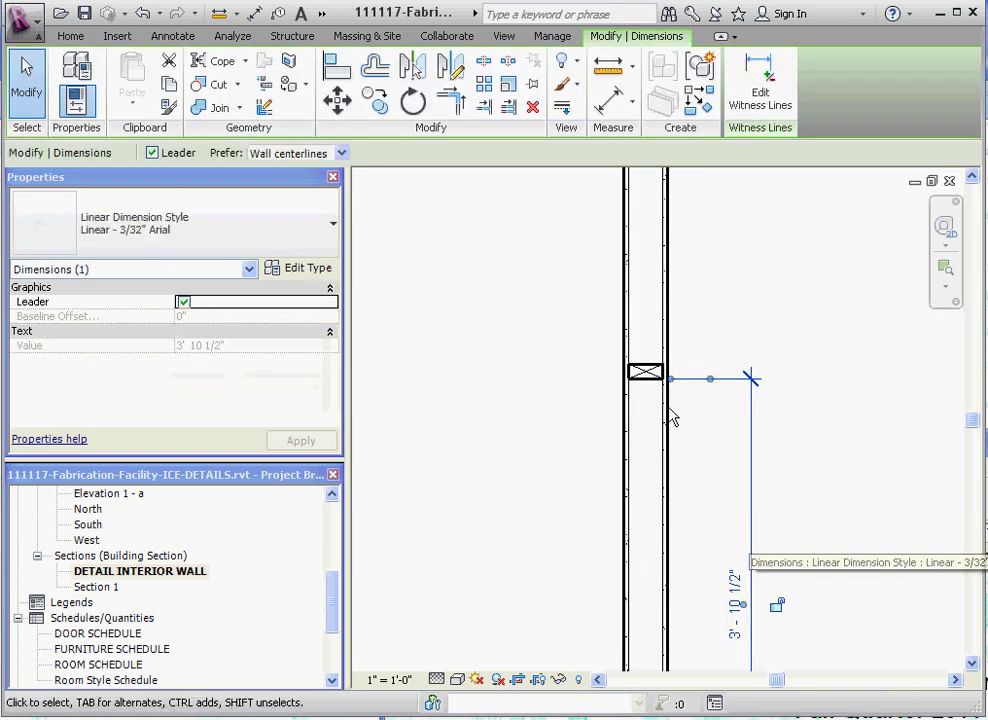
{"action": "left_click", "coordinate": [645, 371]}
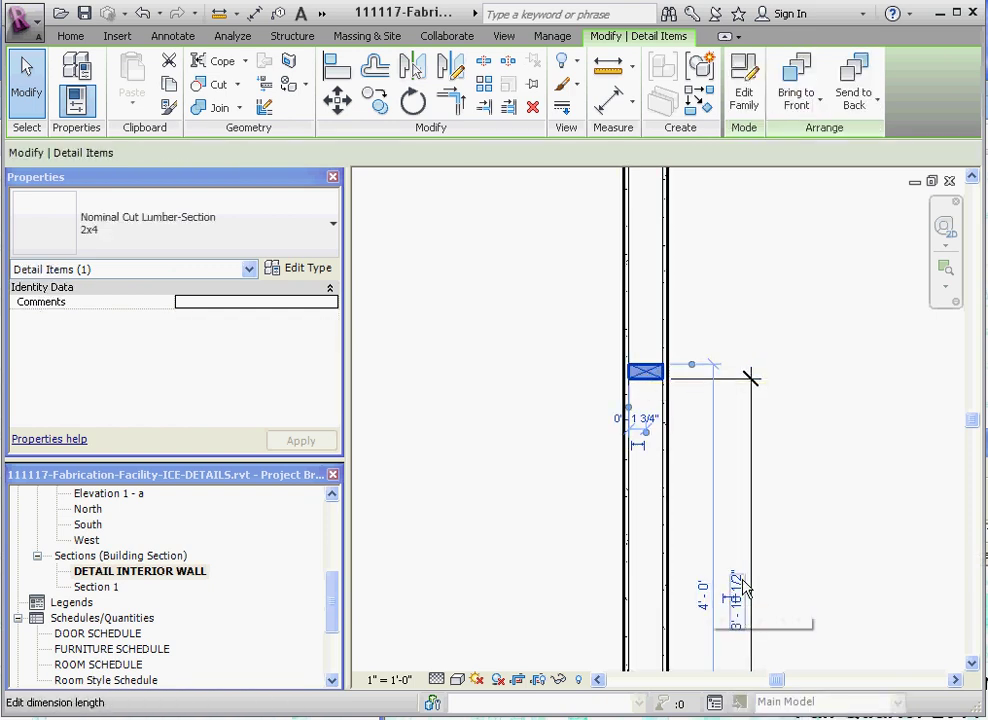
{"action": "left_click", "coordinate": [743, 594]}
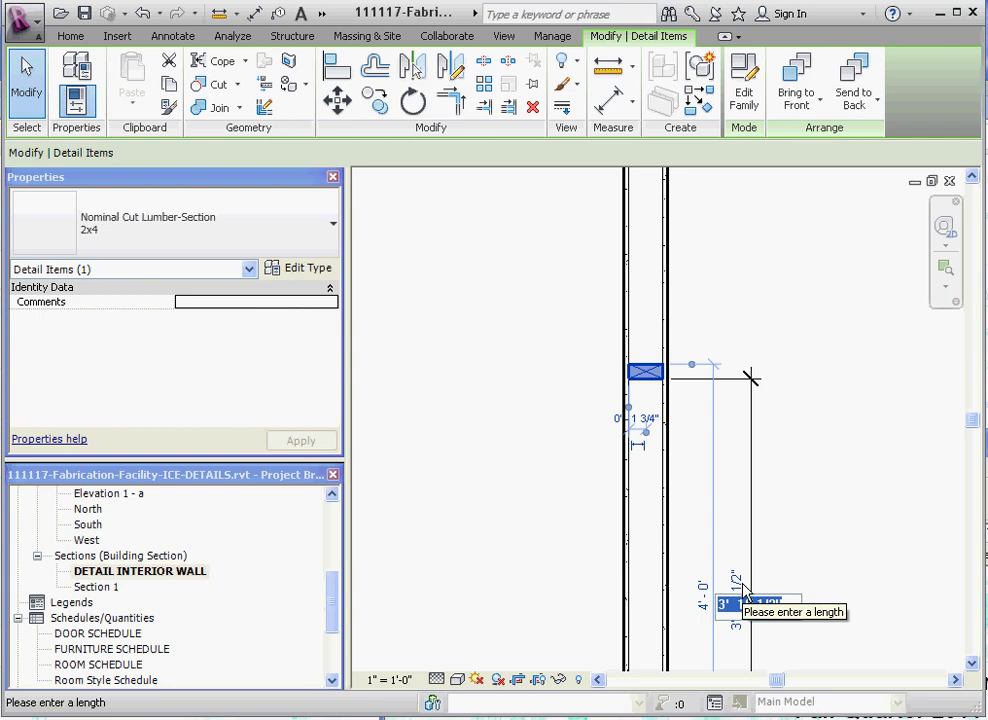
{"action": "type", "text": "4'"}
{"action": "key", "text": "Return"}
{"action": "left_click", "coordinate": [836, 590]}
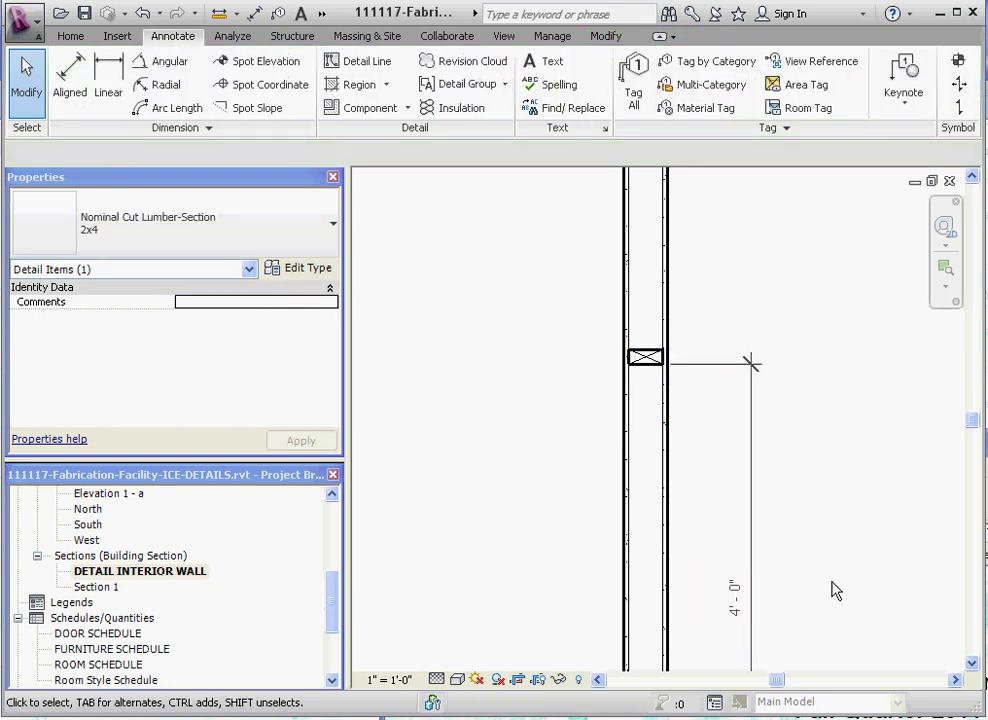
Step: Shift the 4'-0" dimension line in so it sits beside the 2x4 pieces
{"action": "scroll", "coordinate": [745, 330], "scroll_direction": "down", "scroll_amount": 2}
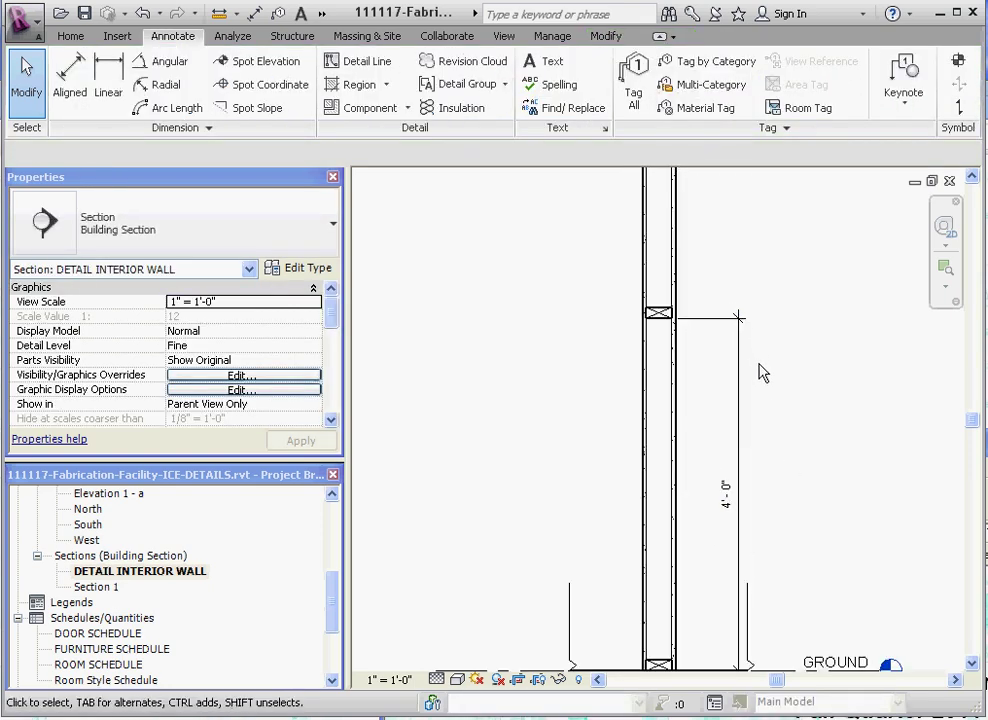
{"action": "scroll", "coordinate": [762, 372], "scroll_direction": "down", "scroll_amount": 1}
{"action": "scroll", "coordinate": [755, 455], "scroll_direction": "up", "scroll_amount": 1}
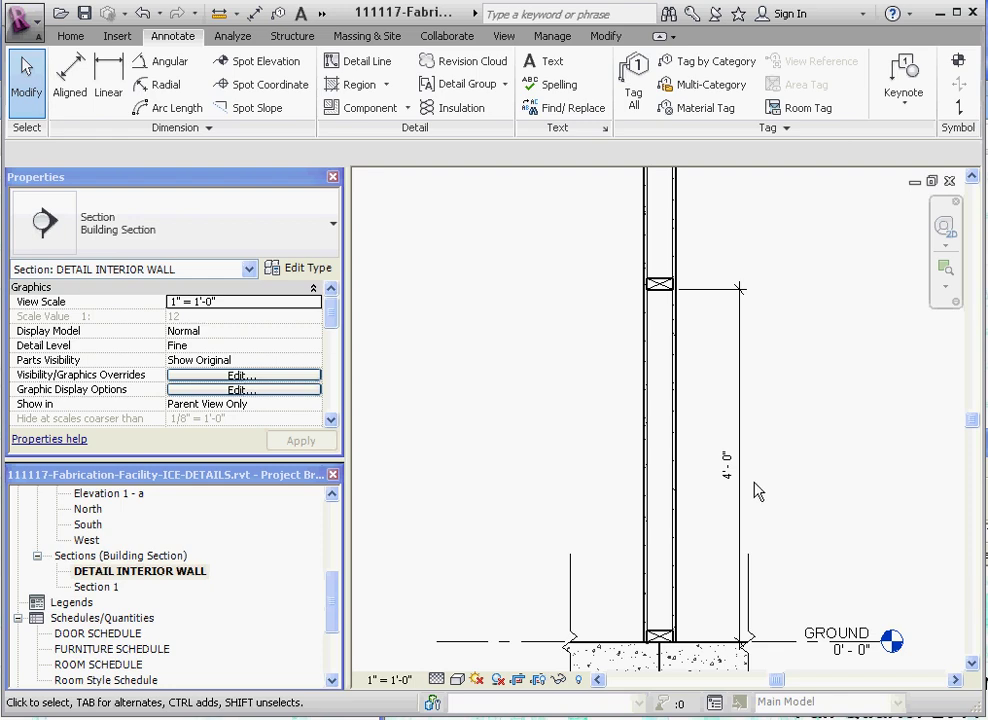
{"action": "scroll", "coordinate": [730, 485], "scroll_direction": "down", "scroll_amount": 1}
{"action": "scroll", "coordinate": [770, 494], "scroll_direction": "up", "scroll_amount": 1}
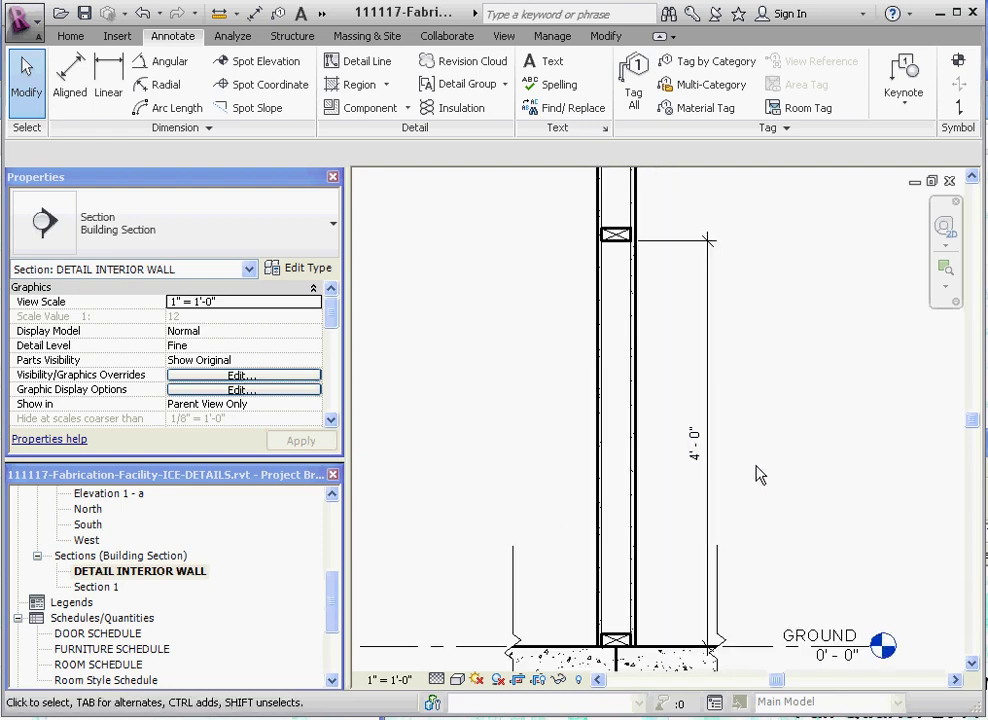
{"action": "left_click", "coordinate": [710, 400]}
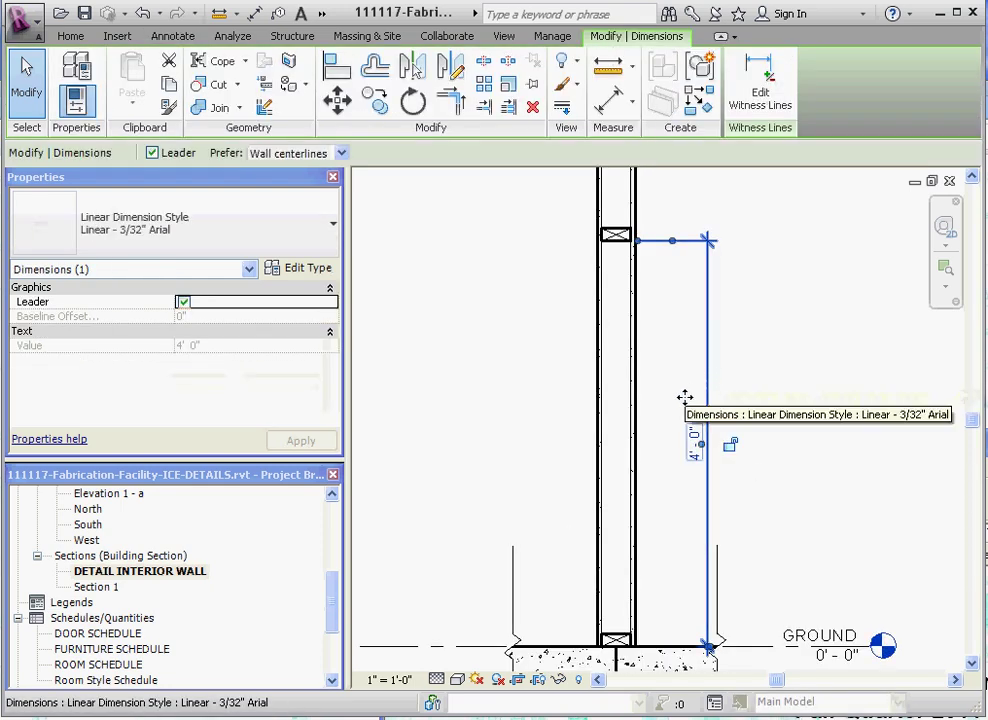
{"action": "left_click_drag", "start_coordinate": [684, 397], "coordinate": [681, 404]}
{"action": "left_click", "coordinate": [738, 402]}
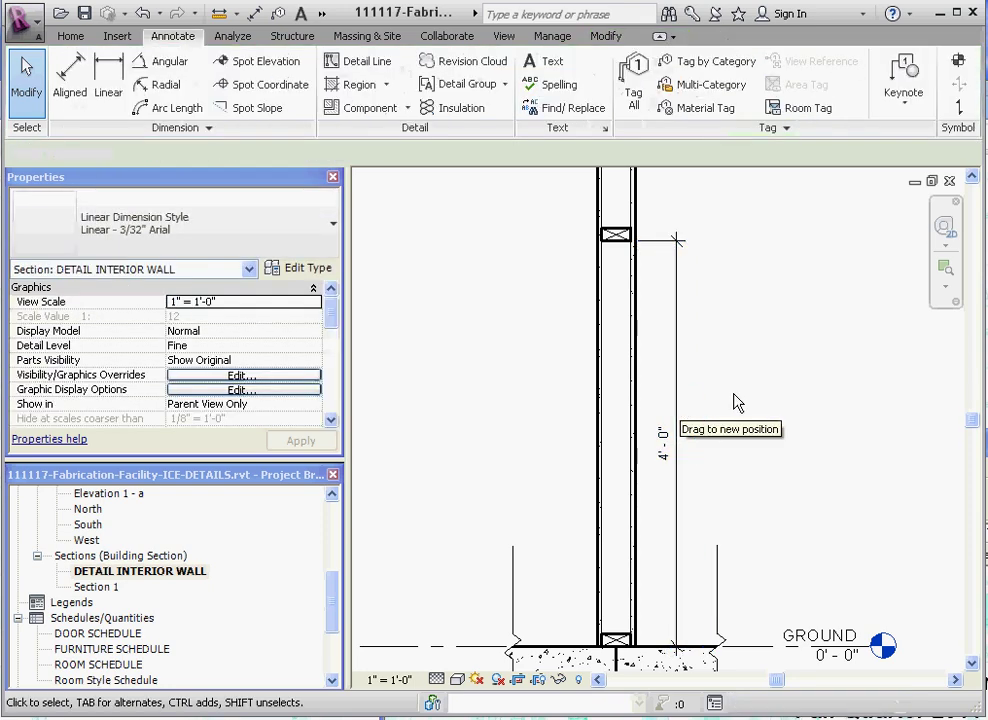
{"action": "scroll", "coordinate": [738, 402], "scroll_direction": "down", "scroll_amount": 1}
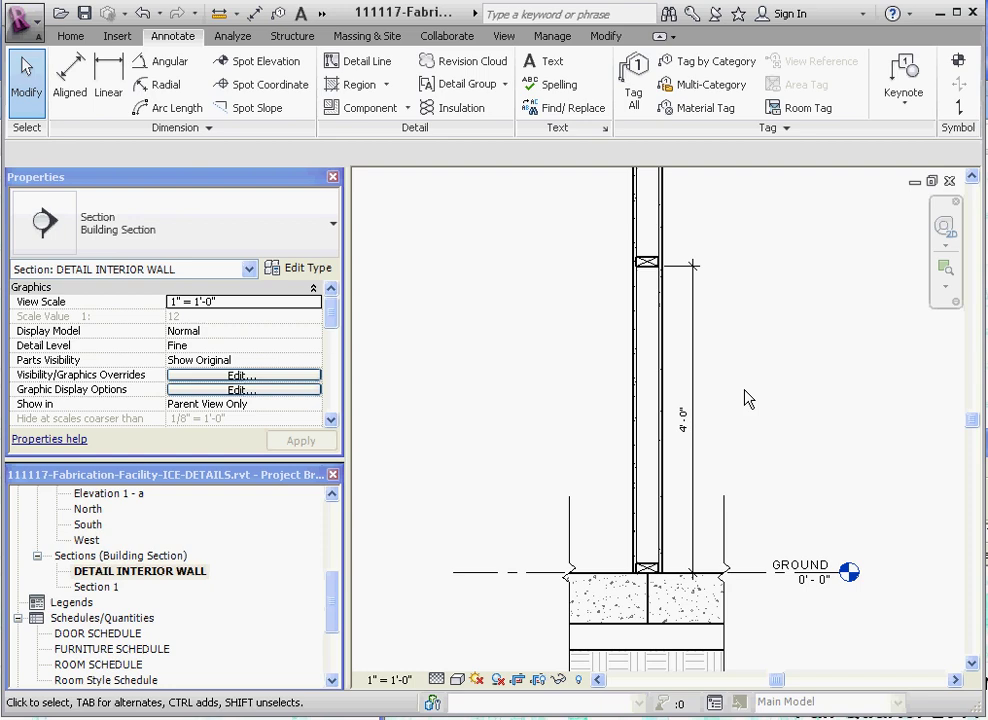
{"action": "scroll", "coordinate": [602, 530], "scroll_direction": "down", "scroll_amount": 3}
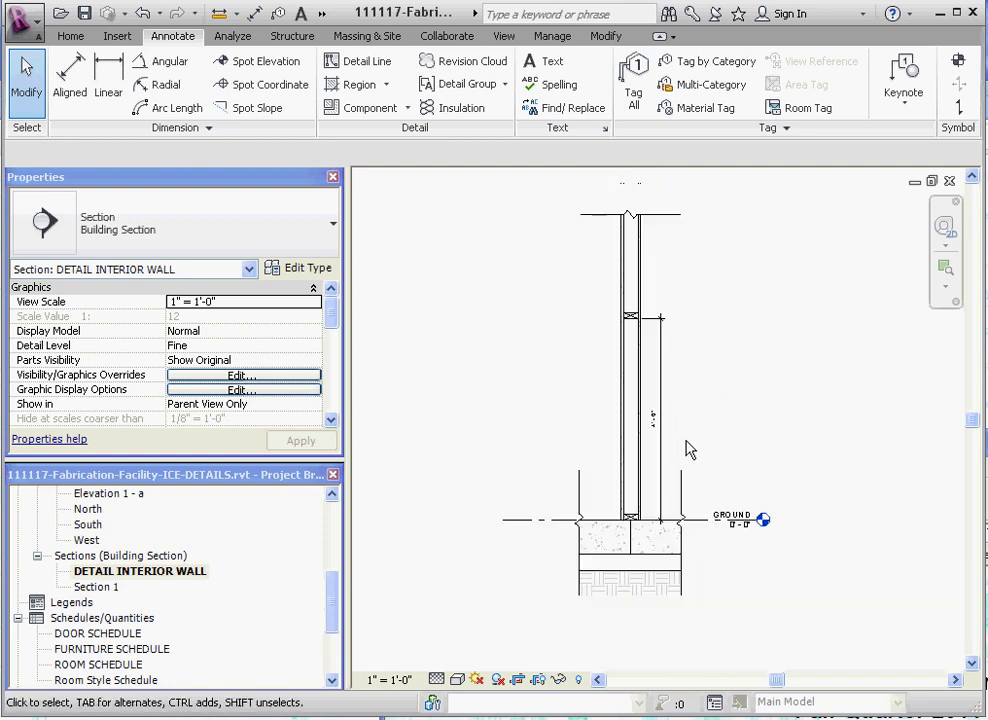
{"action": "scroll", "coordinate": [659, 585], "scroll_direction": "up", "scroll_amount": 3}
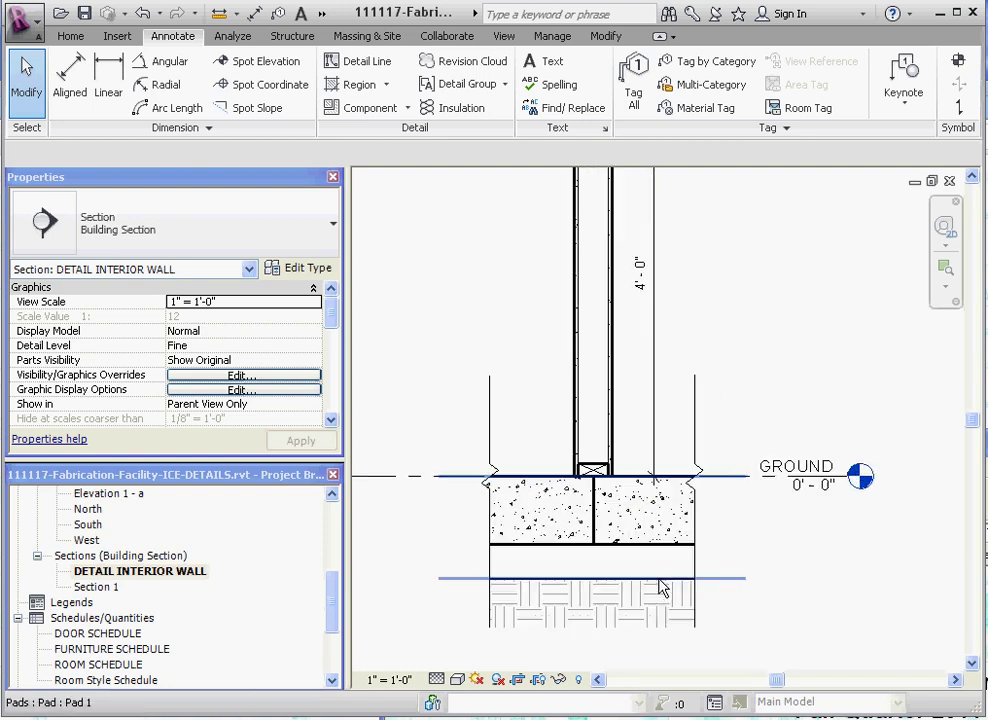
Step: Hide the pad under the footing in this view only
{"action": "left_click", "coordinate": [659, 585]}
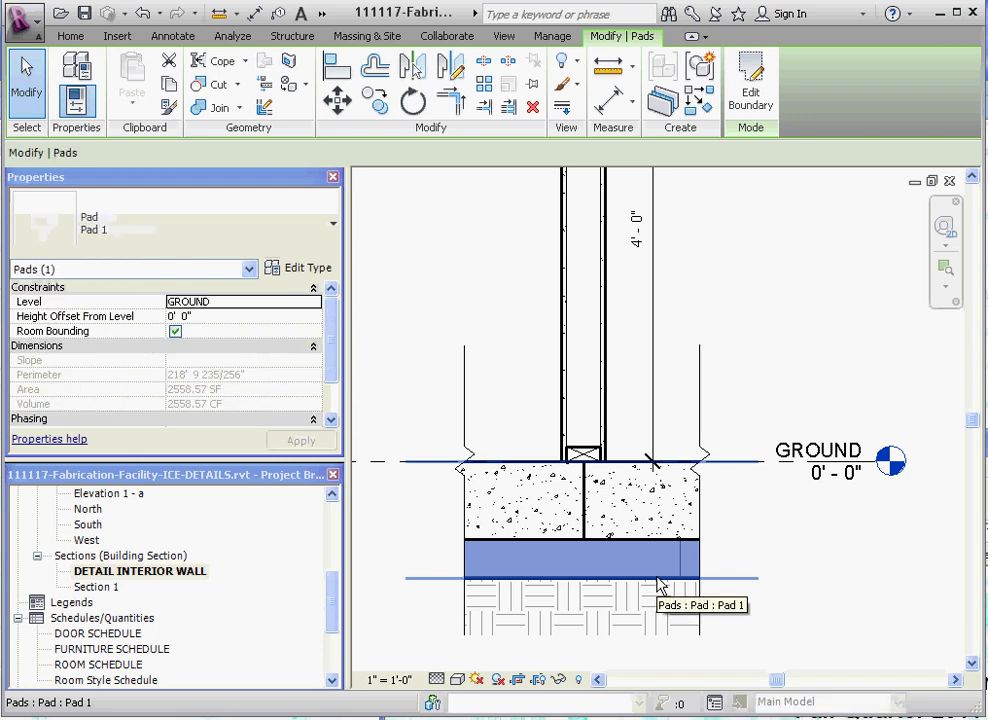
{"action": "right_click", "coordinate": [659, 585]}
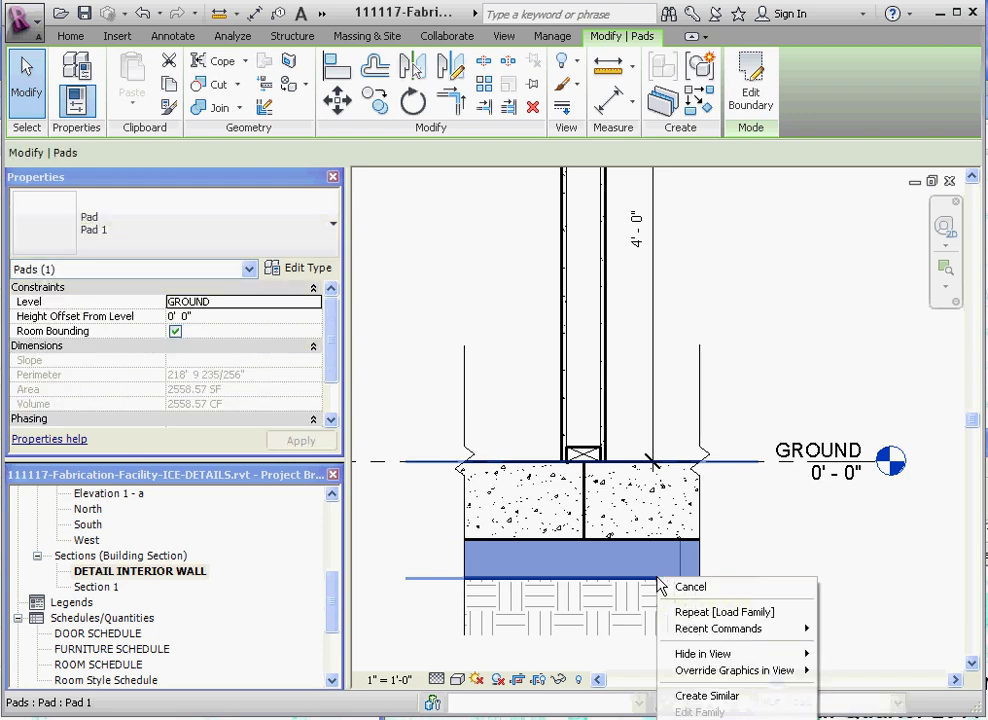
{"action": "mouse_move", "coordinate": [697, 662]}
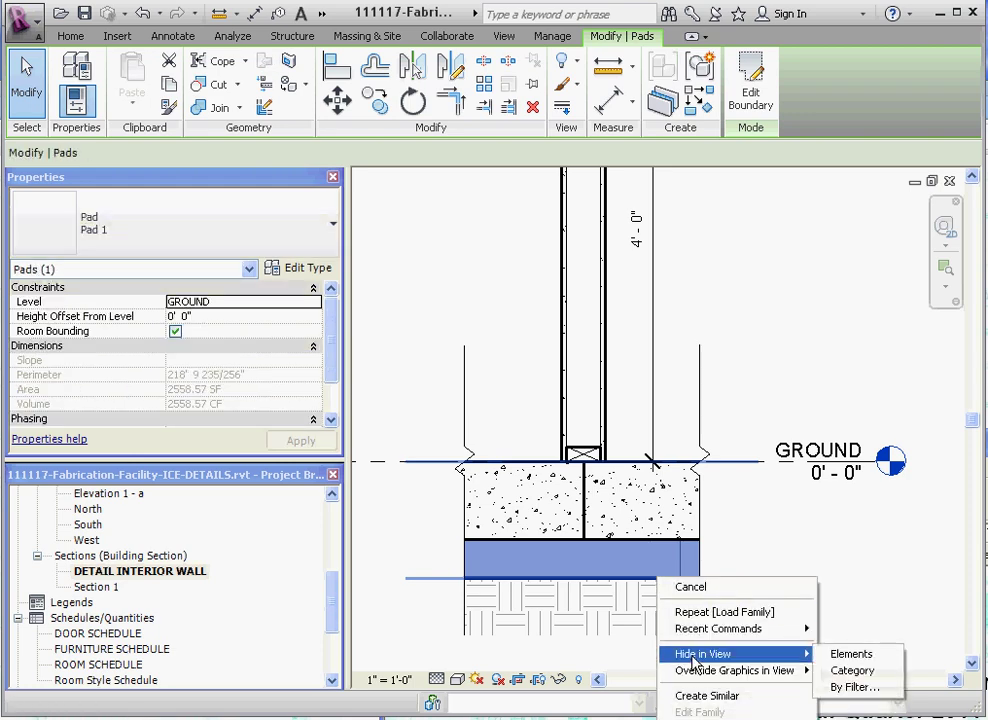
{"action": "left_click", "coordinate": [873, 655]}
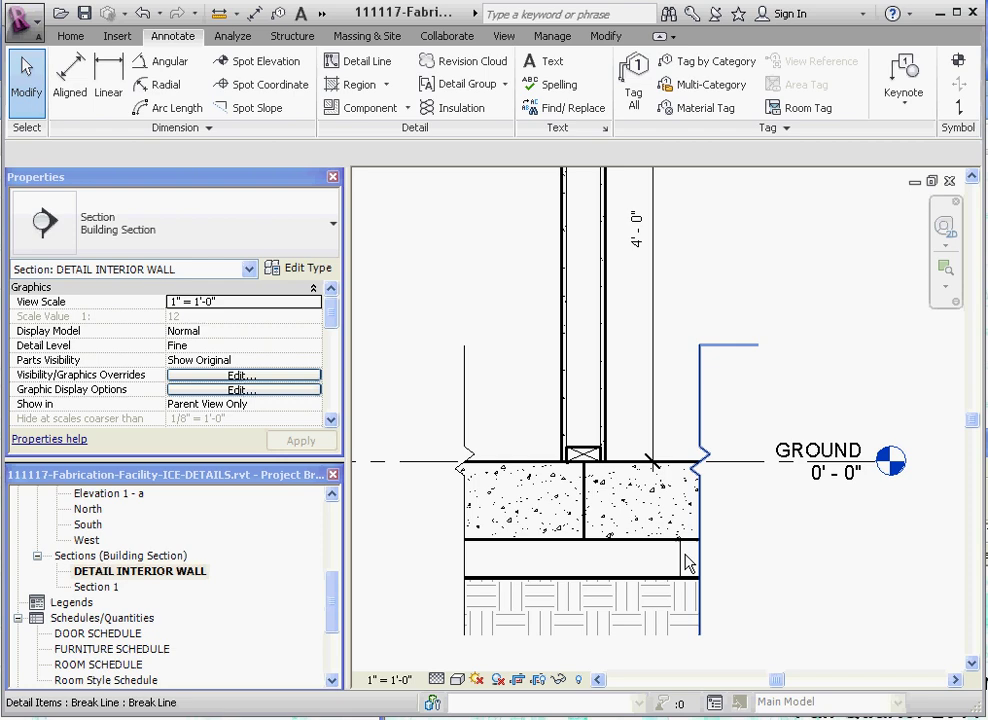
Step: Hide the grass topography below the footing in this view only
{"action": "left_click", "coordinate": [664, 570]}
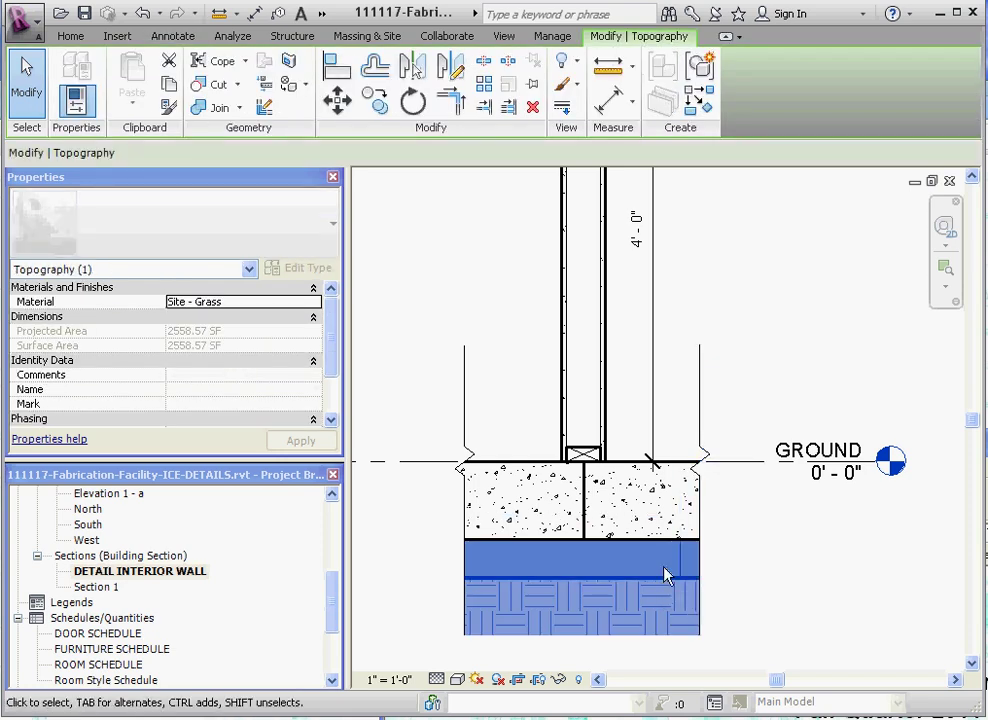
{"action": "right_click", "coordinate": [664, 572]}
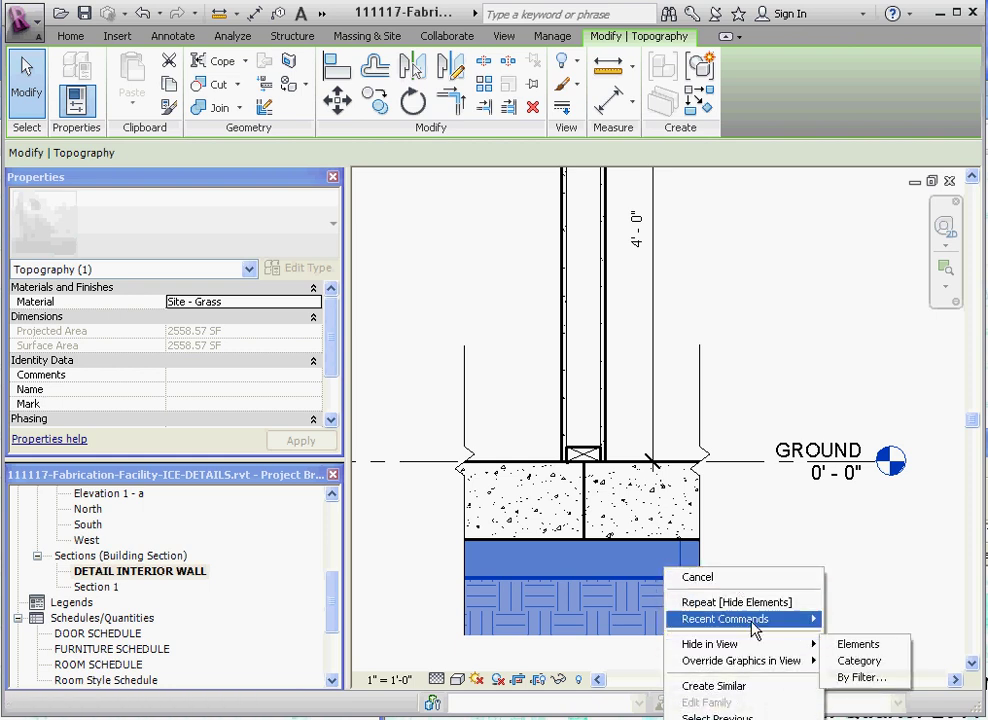
{"action": "mouse_move", "coordinate": [765, 646]}
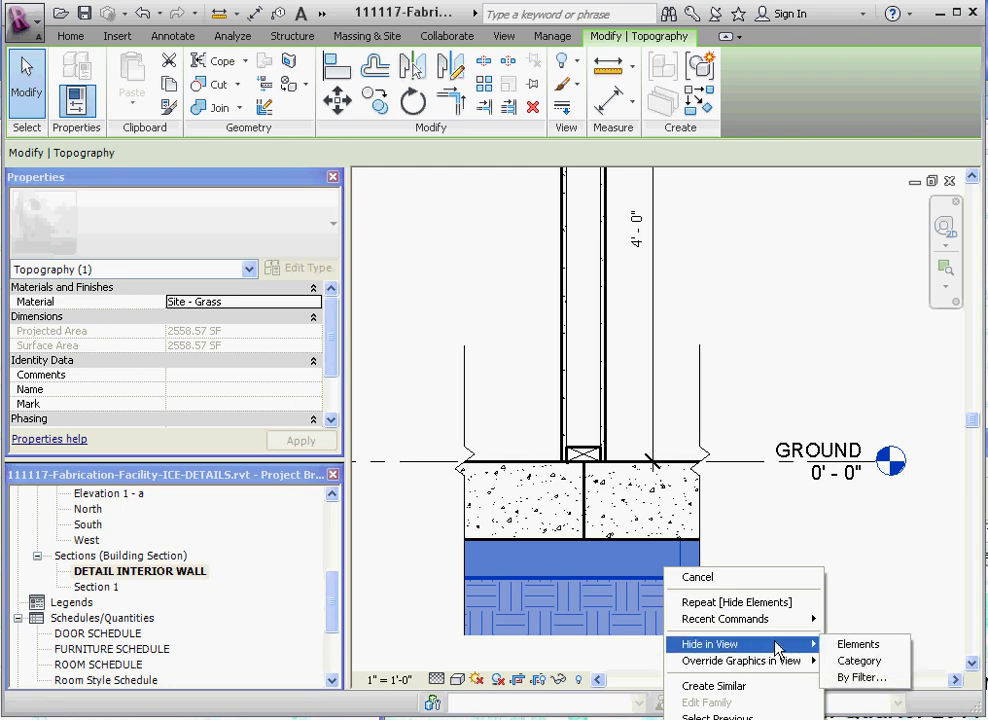
{"action": "left_click", "coordinate": [847, 644]}
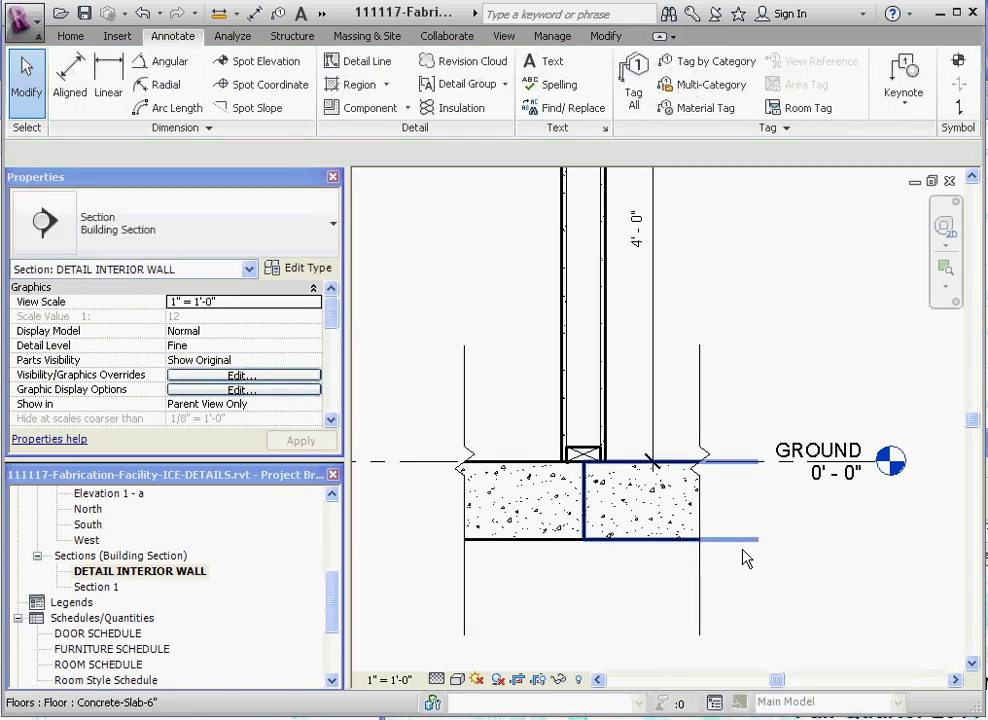
Step: Draw 3 1/2" batt insulation from the lower 2x4 past the upper 2x4 to the wall top
{"action": "scroll", "coordinate": [562, 543], "scroll_direction": "down", "scroll_amount": 1}
{"action": "scroll", "coordinate": [561, 543], "scroll_direction": "up", "scroll_amount": 2}
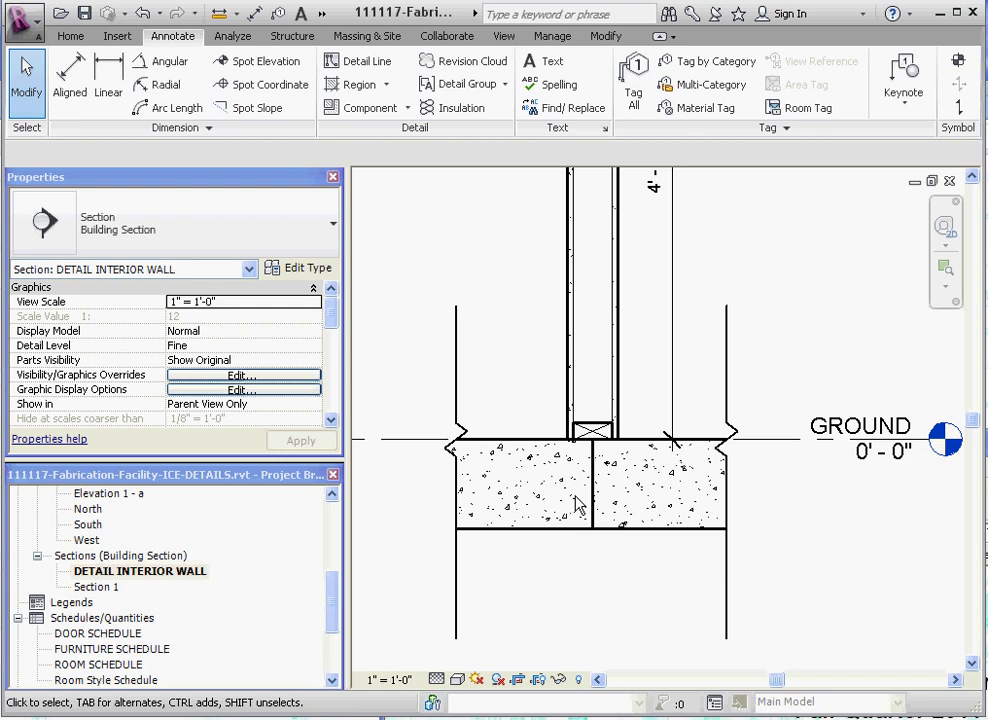
{"action": "scroll", "coordinate": [595, 636], "scroll_direction": "down", "scroll_amount": 1}
{"action": "scroll", "coordinate": [595, 600], "scroll_direction": "up", "scroll_amount": 1}
{"action": "scroll", "coordinate": [595, 503], "scroll_direction": "down", "scroll_amount": 1}
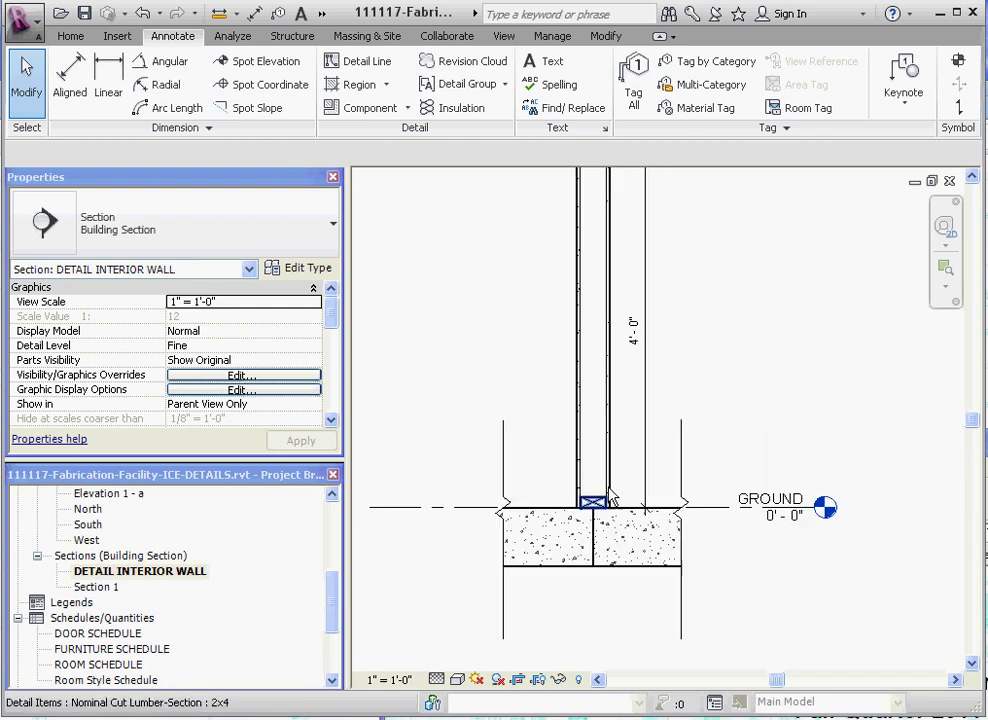
{"action": "scroll", "coordinate": [589, 661], "scroll_direction": "down", "scroll_amount": 1}
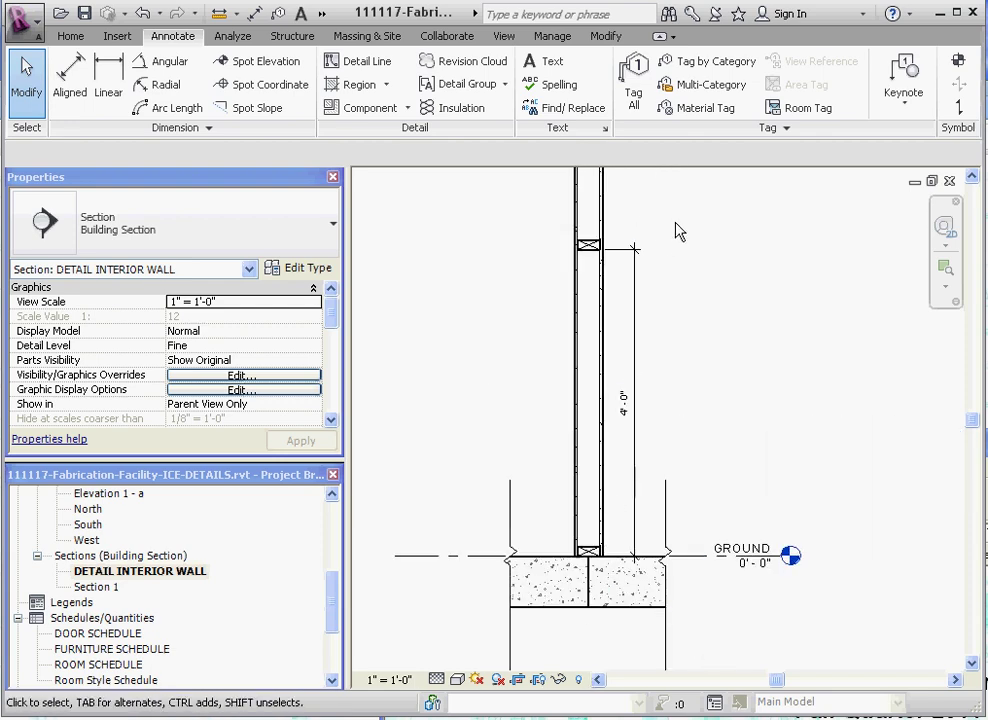
{"action": "scroll", "coordinate": [758, 420], "scroll_direction": "down", "scroll_amount": 1}
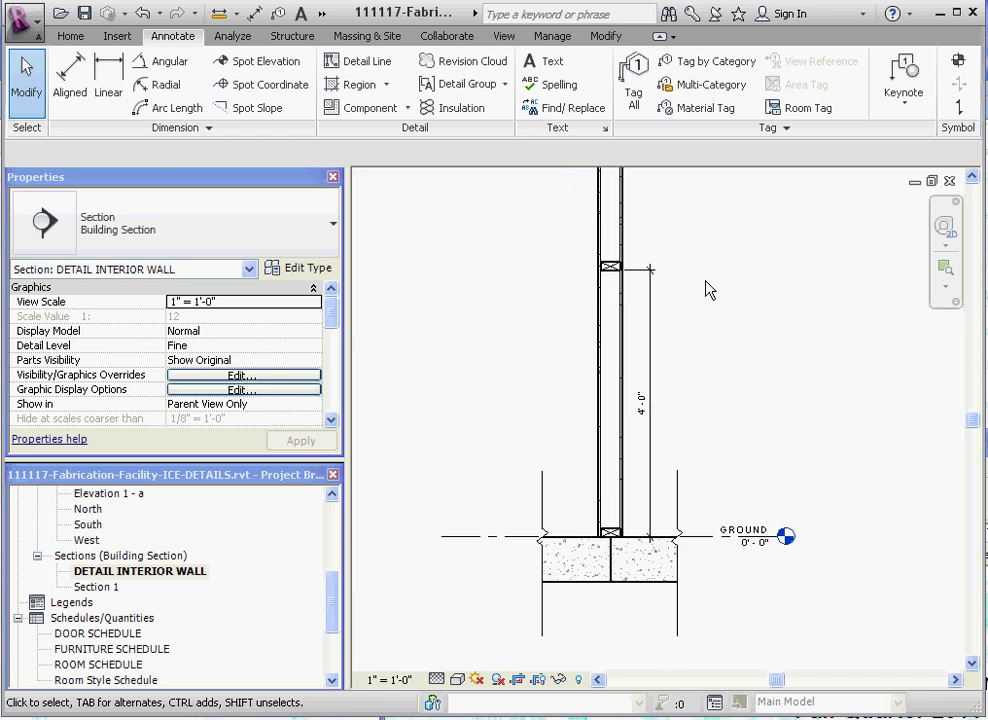
{"action": "scroll", "coordinate": [707, 289], "scroll_direction": "down", "scroll_amount": 2}
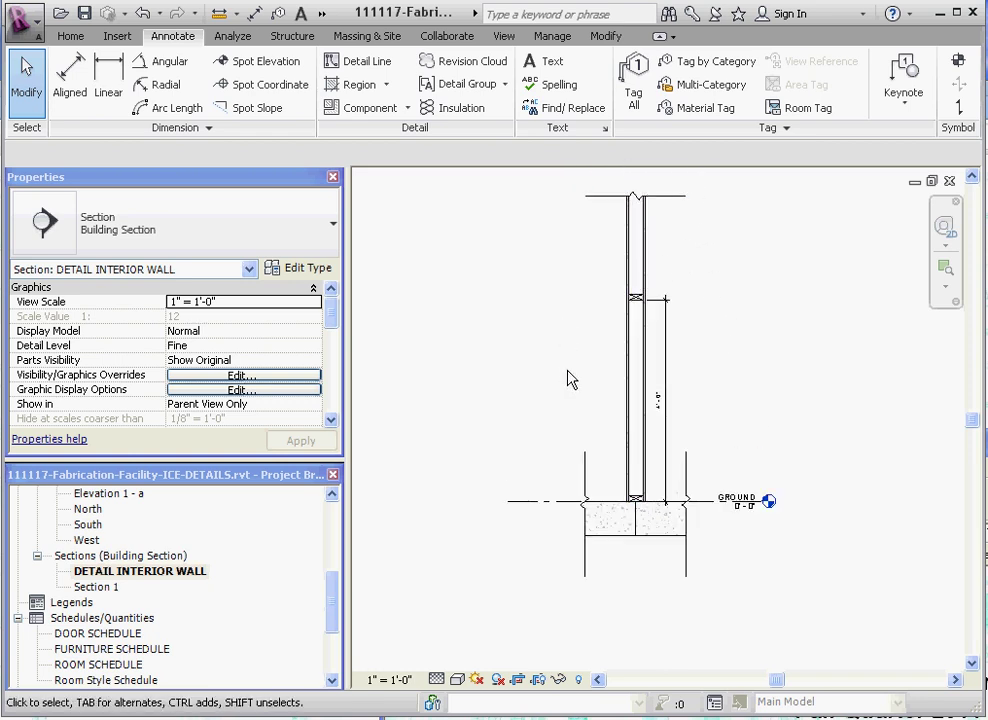
{"action": "left_click", "coordinate": [452, 110]}
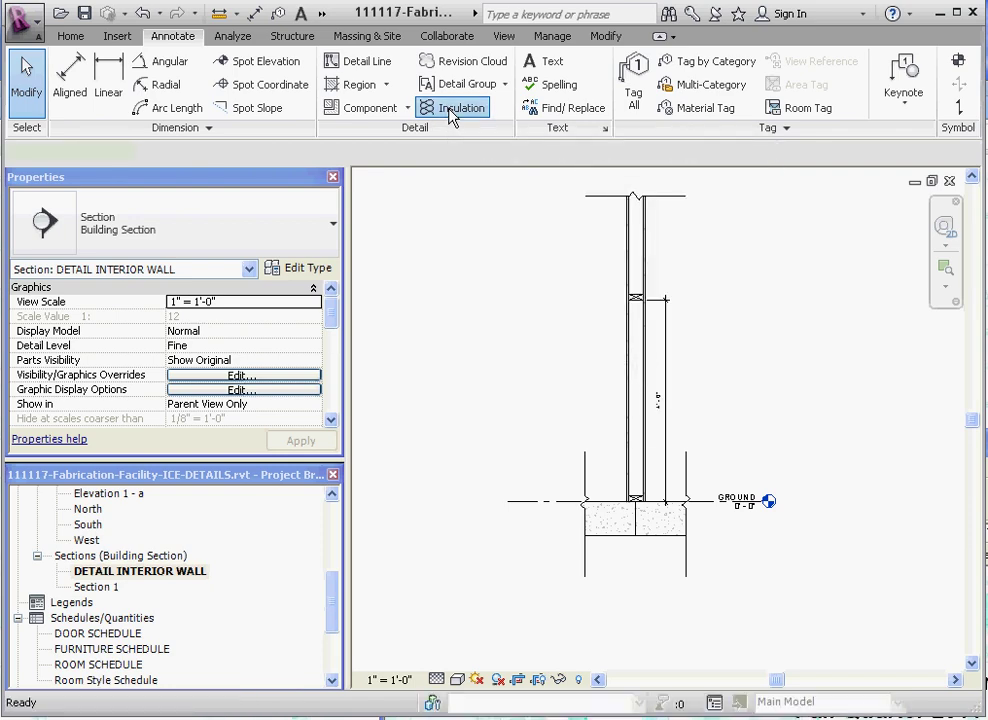
{"action": "scroll", "coordinate": [630, 483], "scroll_direction": "up", "scroll_amount": 1}
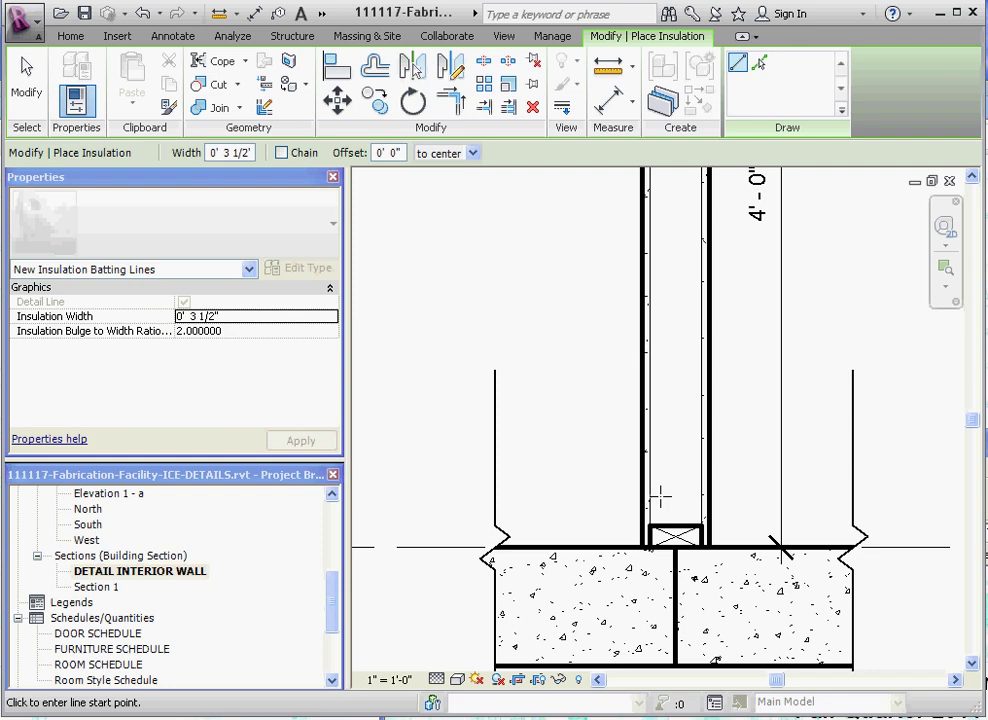
{"action": "left_click", "coordinate": [665, 515]}
{"action": "scroll", "coordinate": [665, 515], "scroll_direction": "up", "scroll_amount": 1}
{"action": "scroll", "coordinate": [765, 570], "scroll_direction": "down", "scroll_amount": 2}
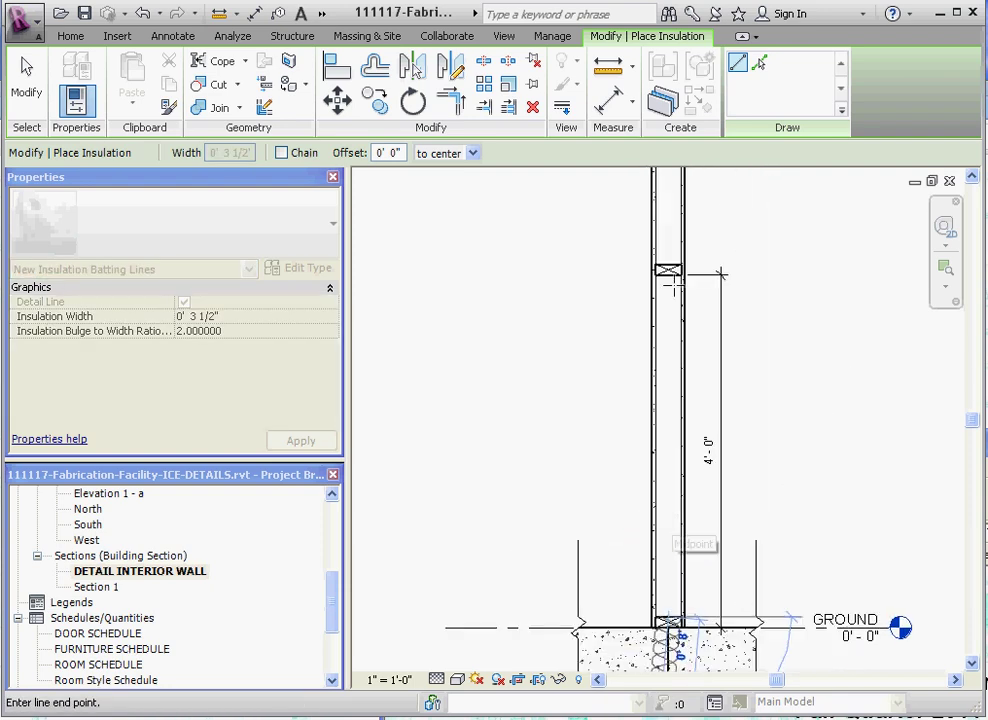
{"action": "scroll", "coordinate": [745, 287], "scroll_direction": "up", "scroll_amount": 1}
{"action": "left_click", "coordinate": [745, 287]}
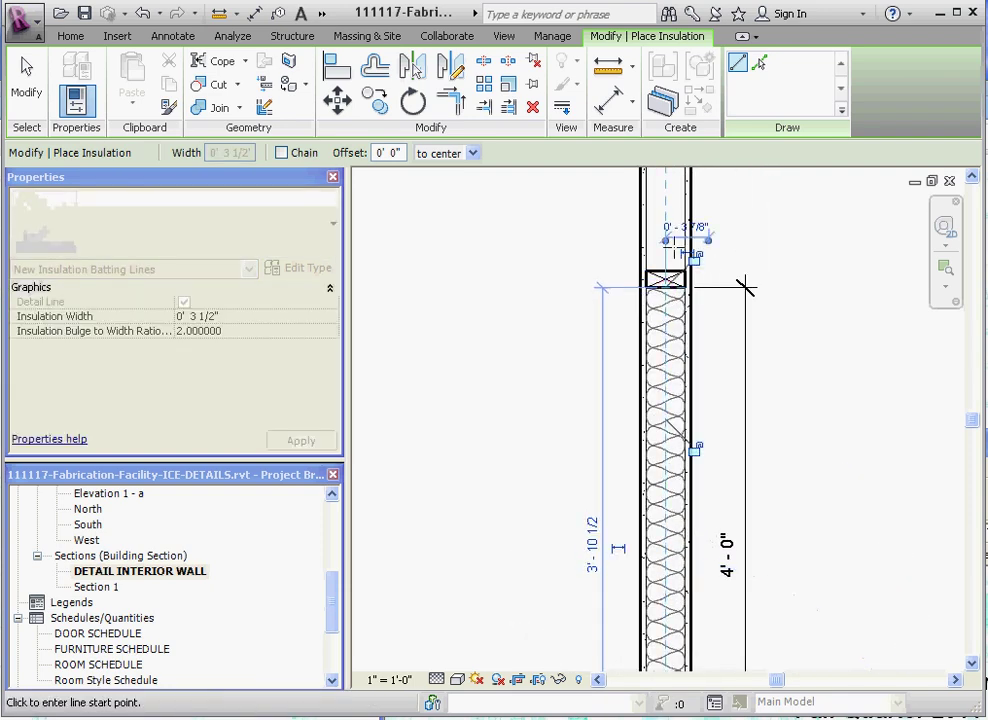
{"action": "scroll", "coordinate": [745, 285], "scroll_direction": "down", "scroll_amount": 1}
{"action": "scroll", "coordinate": [735, 316], "scroll_direction": "down", "scroll_amount": 1}
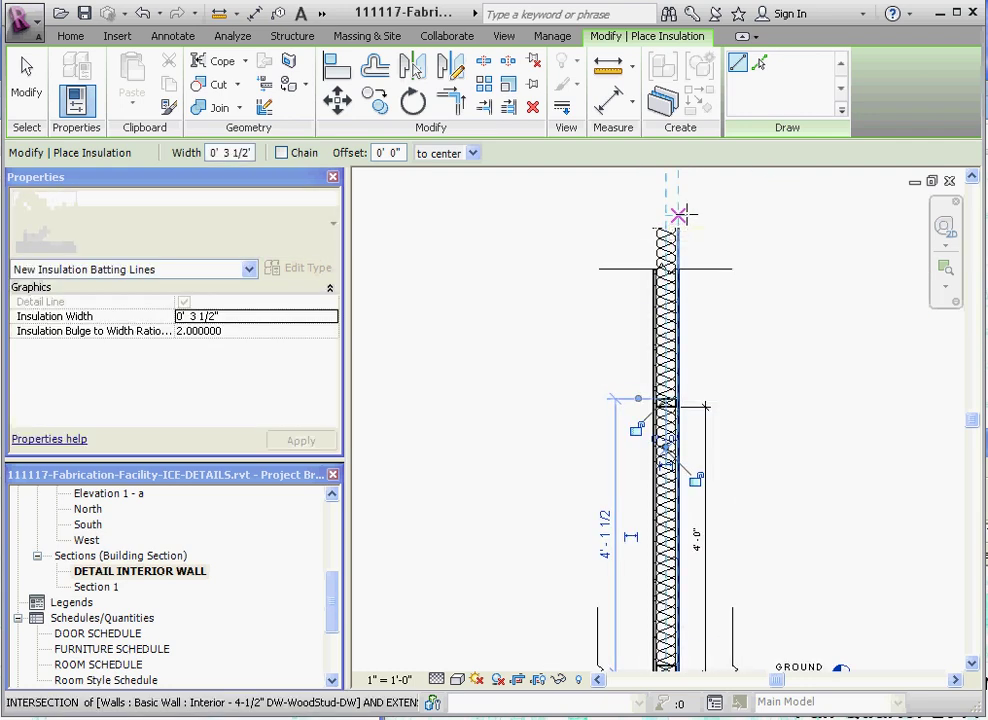
{"action": "left_click", "coordinate": [682, 218]}
{"action": "key", "text": "Escape"}
{"action": "key", "text": "Escape"}
{"action": "scroll", "coordinate": [699, 265], "scroll_direction": "up", "scroll_amount": 1}
{"action": "scroll", "coordinate": [660, 400], "scroll_direction": "down", "scroll_amount": 1}
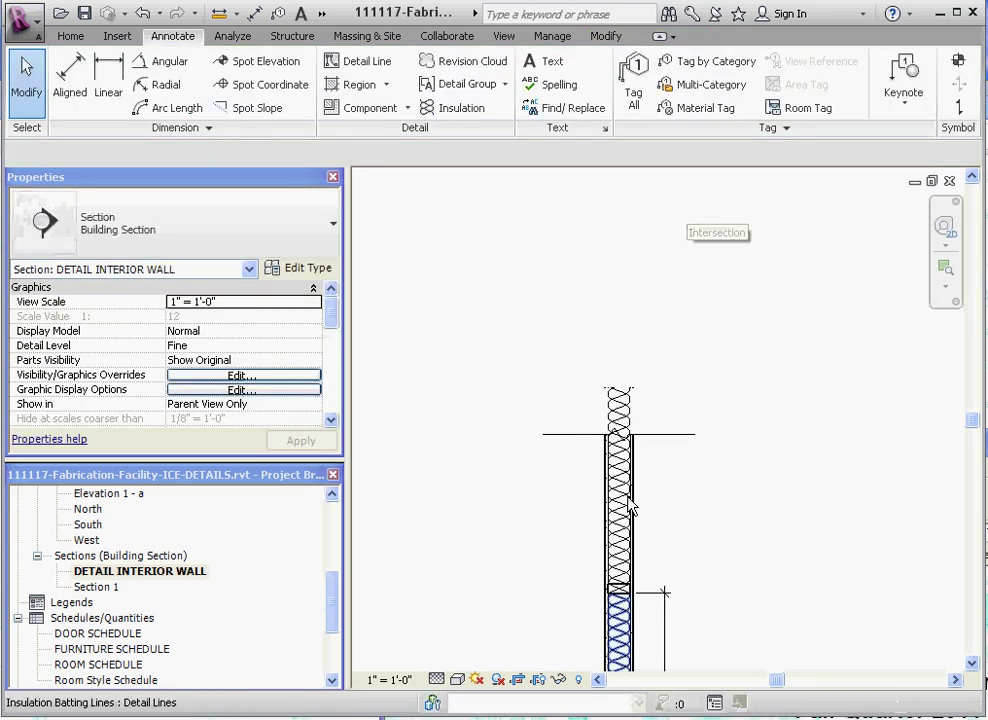
{"action": "scroll", "coordinate": [630, 505], "scroll_direction": "up", "scroll_amount": 3}
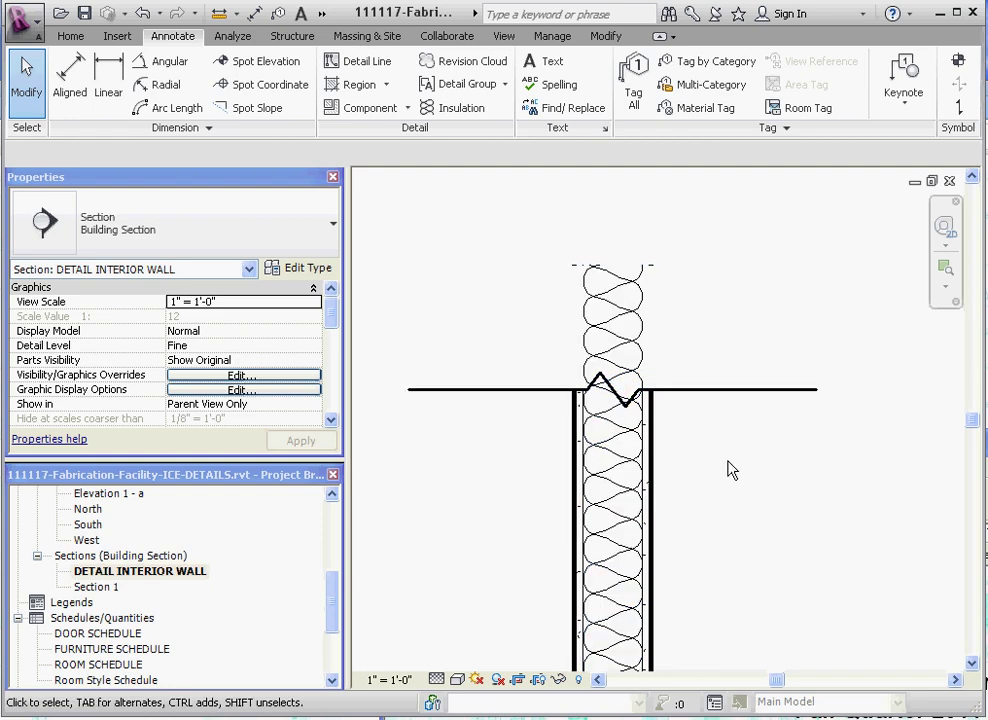
Step: Bring the top break line to the front so it masks the insulation
{"action": "scroll", "coordinate": [752, 232], "scroll_direction": "down", "scroll_amount": 2}
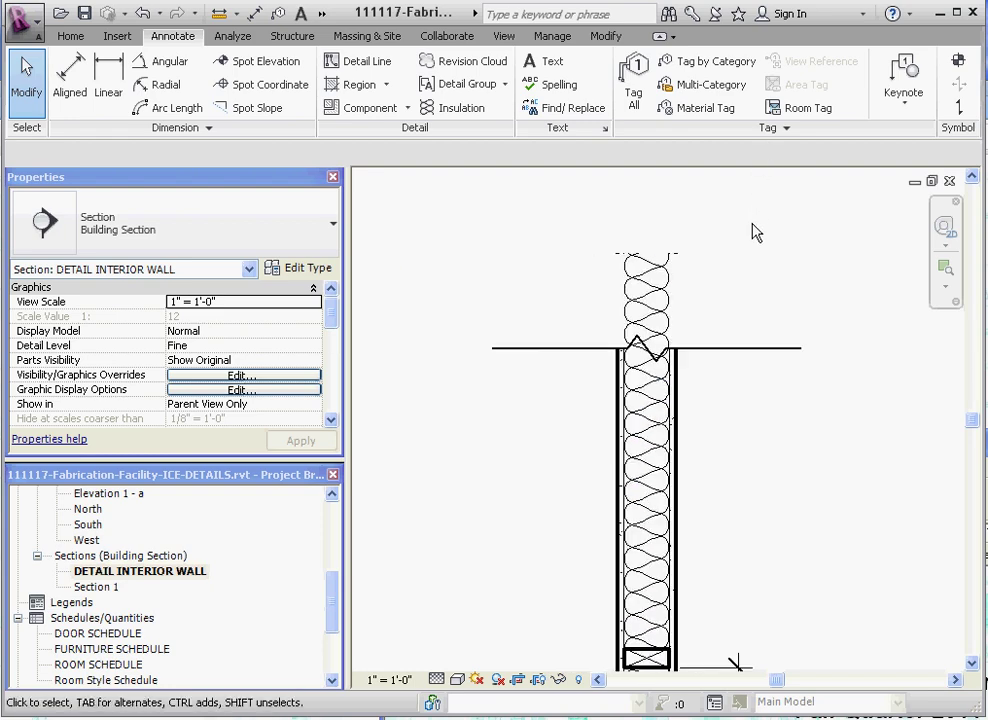
{"action": "scroll", "coordinate": [773, 363], "scroll_direction": "up", "scroll_amount": 1}
{"action": "left_click", "coordinate": [731, 354]}
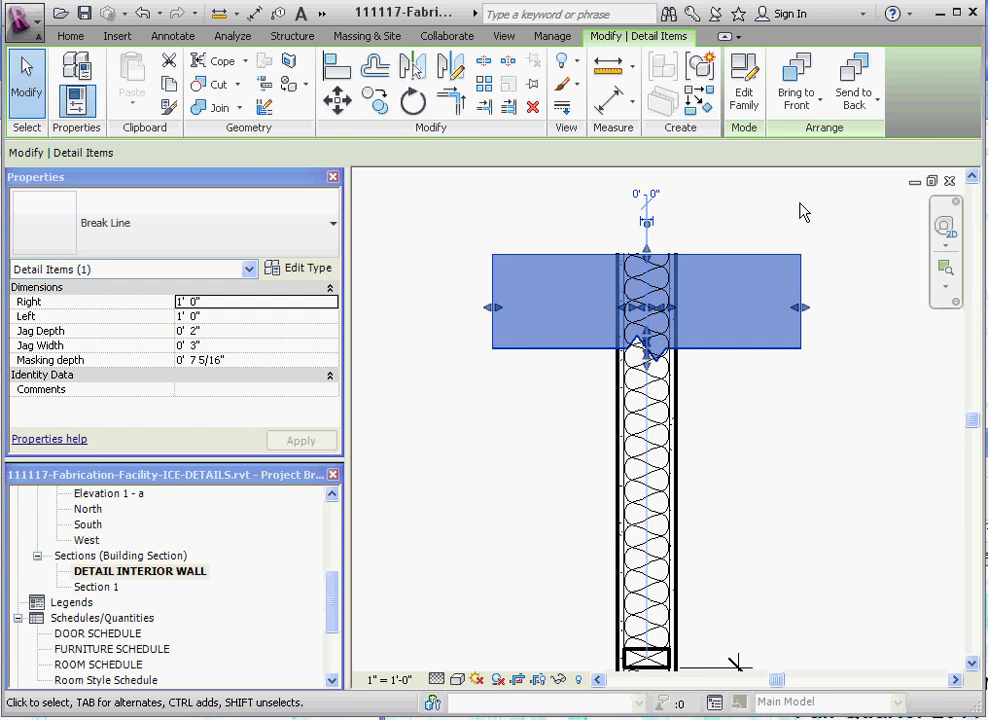
{"action": "left_click", "coordinate": [797, 98]}
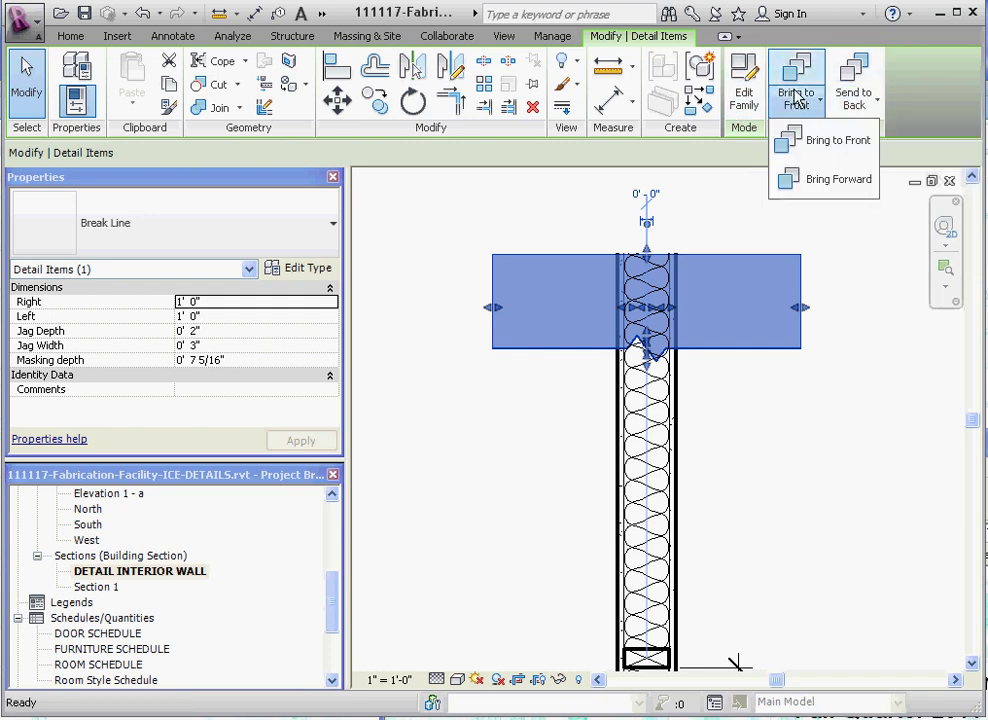
{"action": "left_click", "coordinate": [812, 185]}
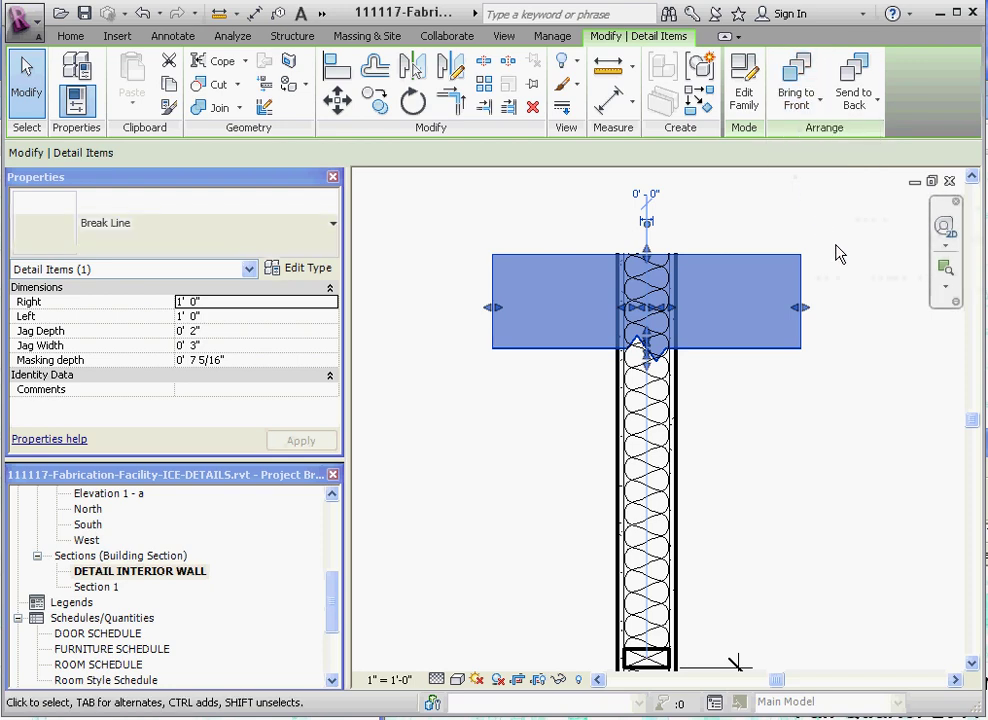
{"action": "left_click", "coordinate": [838, 253]}
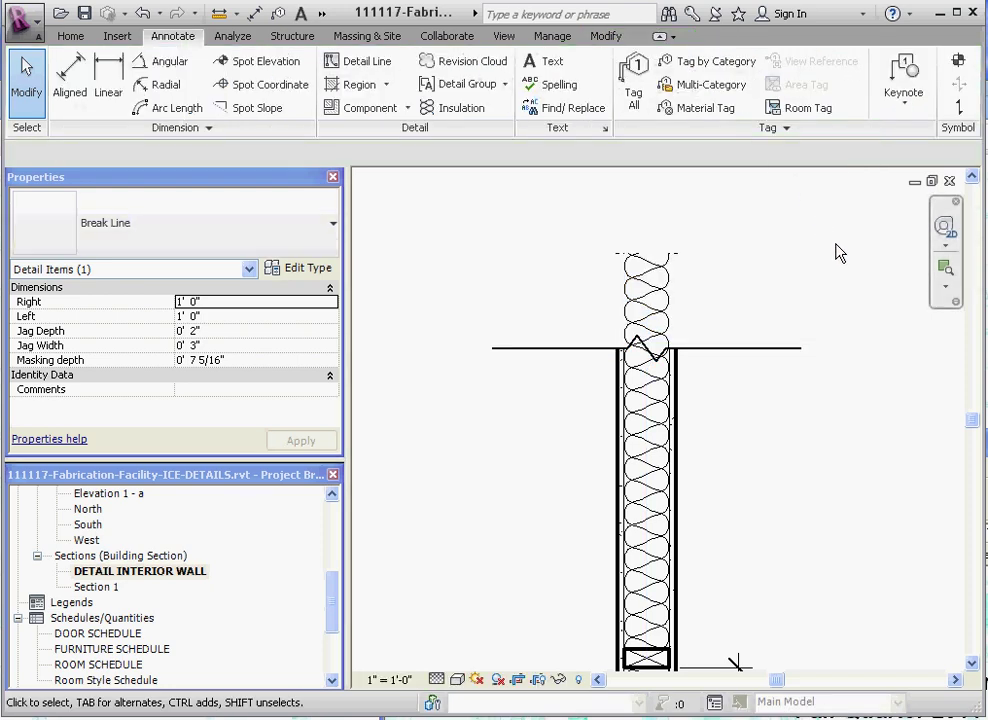
{"action": "left_click", "coordinate": [718, 357]}
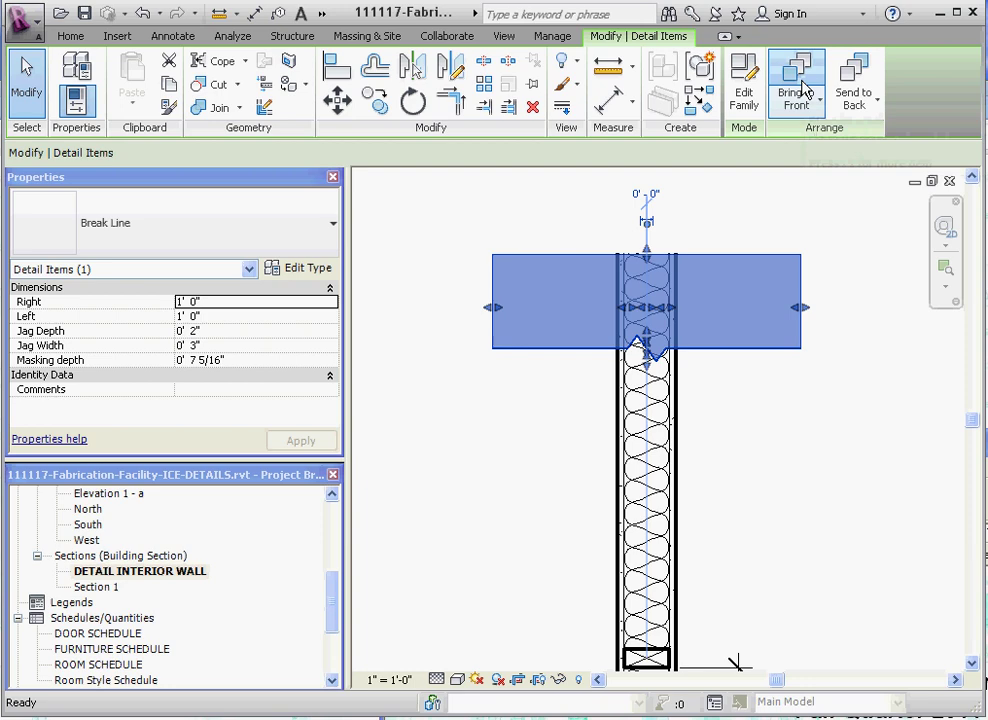
{"action": "left_click", "coordinate": [800, 85]}
{"action": "left_click", "coordinate": [851, 357]}
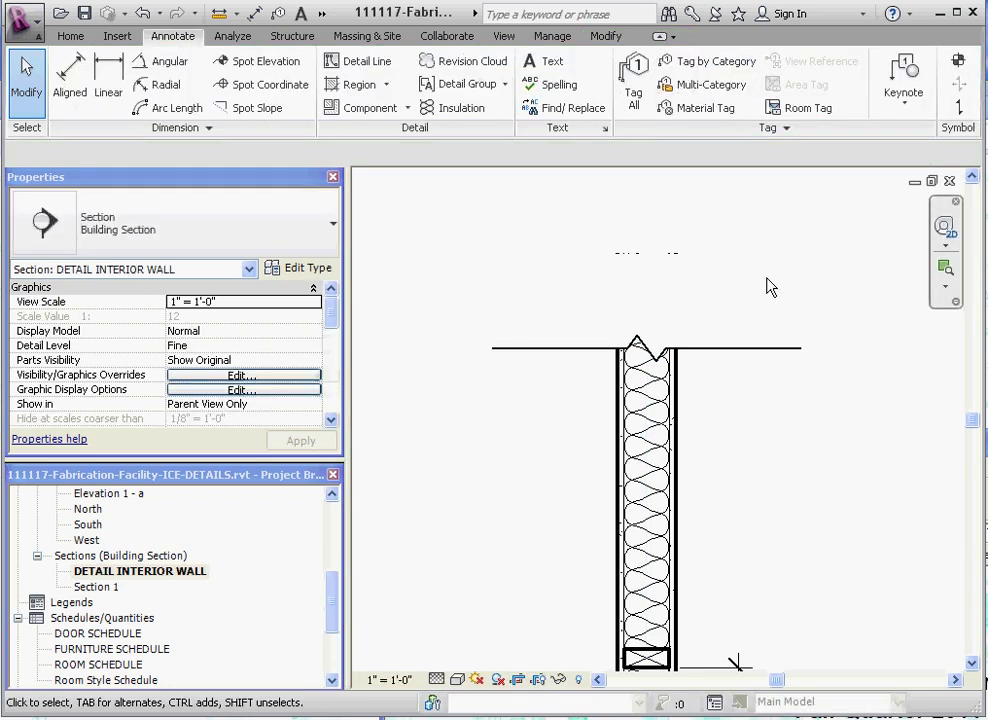
Step: Drag the top break line's handle upward to deepen its masking area
{"action": "scroll", "coordinate": [712, 271], "scroll_direction": "down", "scroll_amount": 2}
{"action": "scroll", "coordinate": [712, 271], "scroll_direction": "up", "scroll_amount": 1}
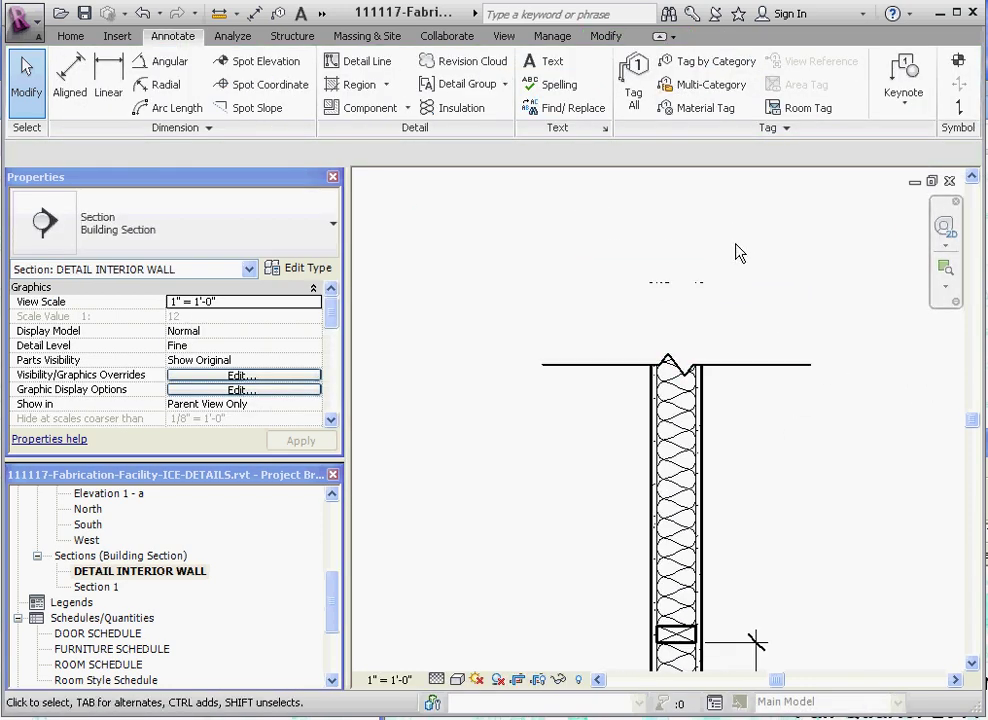
{"action": "left_click", "coordinate": [738, 297]}
{"action": "left_click_drag", "start_coordinate": [678, 290], "coordinate": [714, 227]}
Step: Start a text note and set its leader format to Two Segments
{"action": "left_click", "coordinate": [838, 412]}
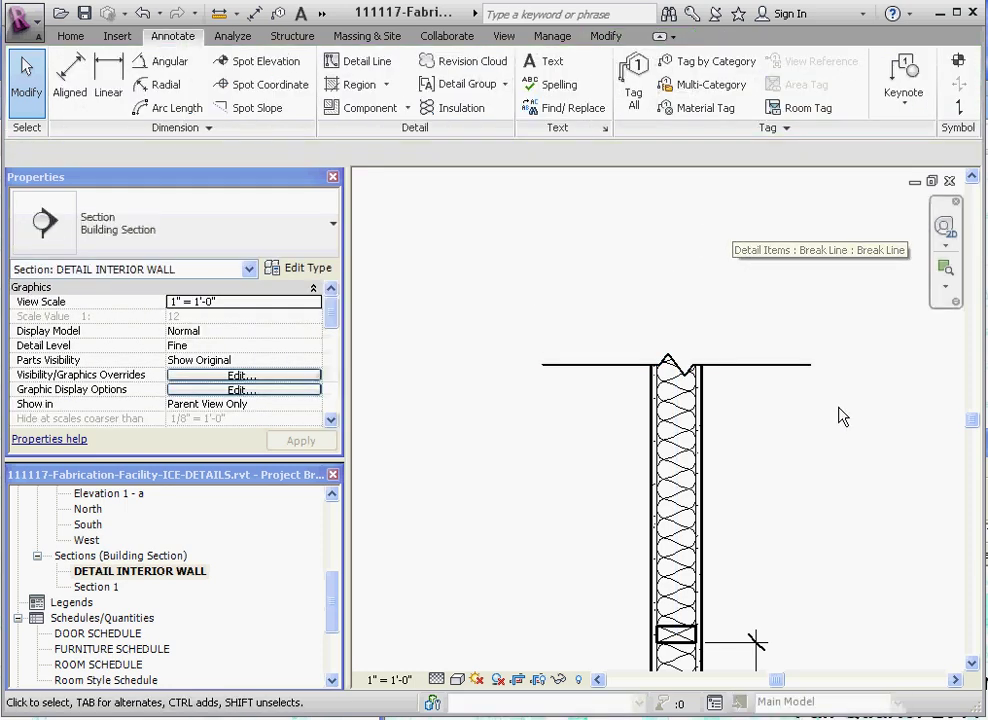
{"action": "scroll", "coordinate": [697, 352], "scroll_direction": "down", "scroll_amount": 3}
{"action": "scroll", "coordinate": [700, 380], "scroll_direction": "up", "scroll_amount": 3}
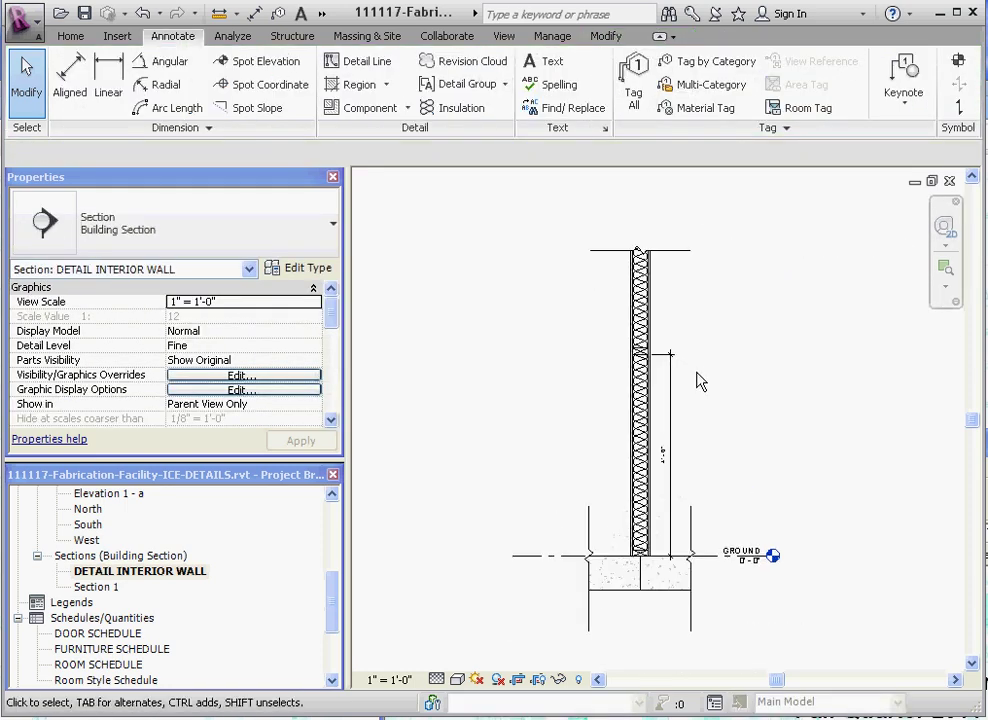
{"action": "scroll", "coordinate": [700, 380], "scroll_direction": "down", "scroll_amount": 2}
{"action": "scroll", "coordinate": [703, 344], "scroll_direction": "up", "scroll_amount": 2}
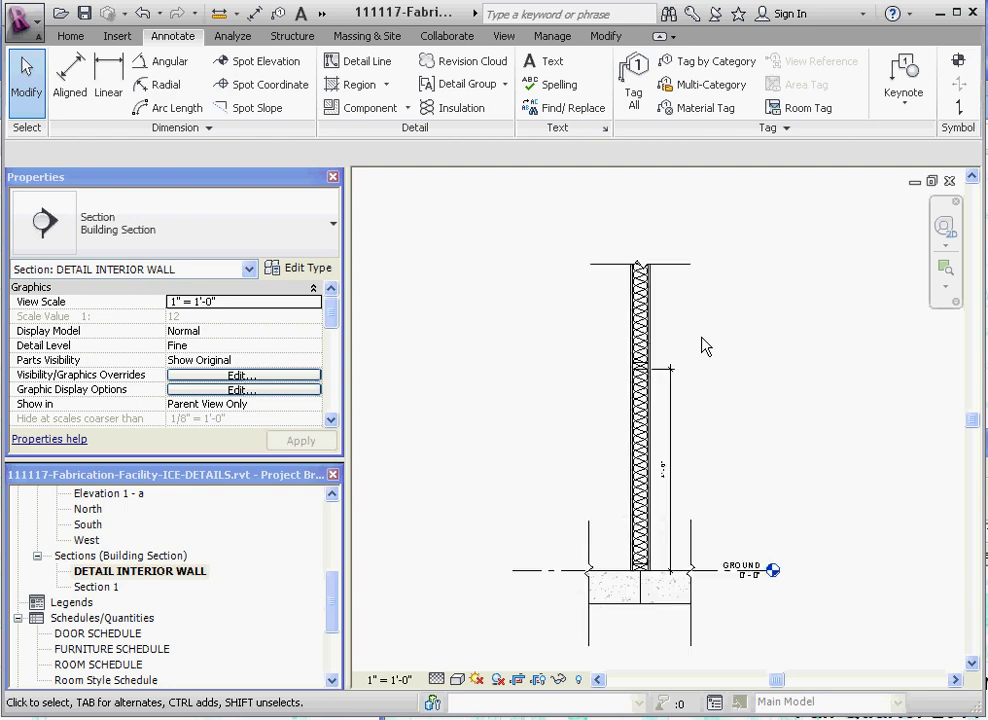
{"action": "left_click", "coordinate": [553, 63]}
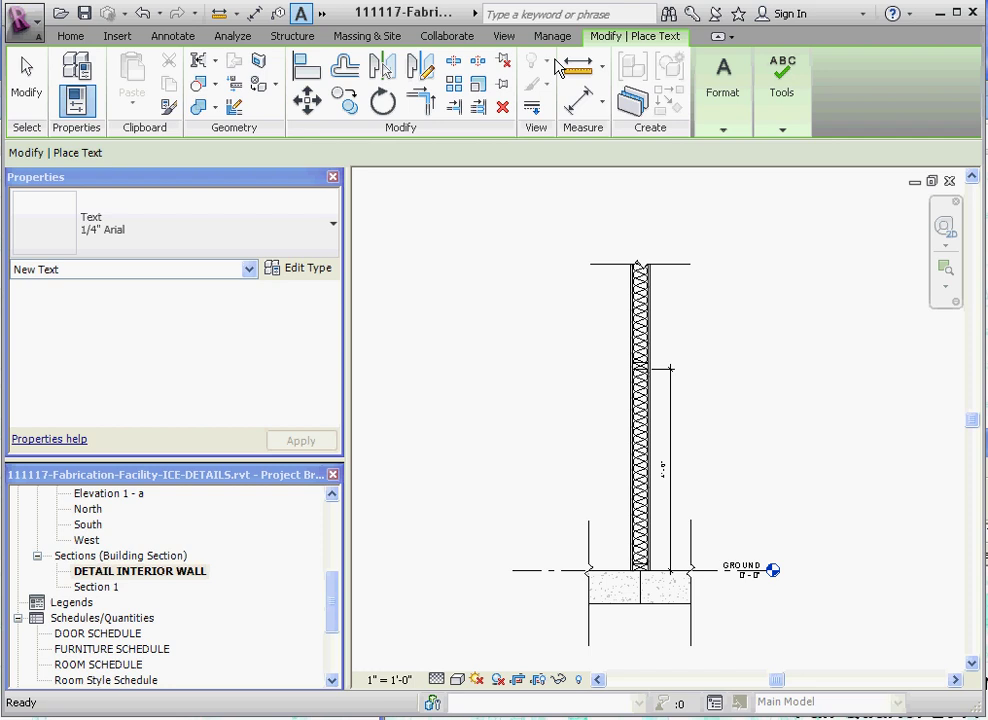
{"action": "left_click", "coordinate": [723, 75]}
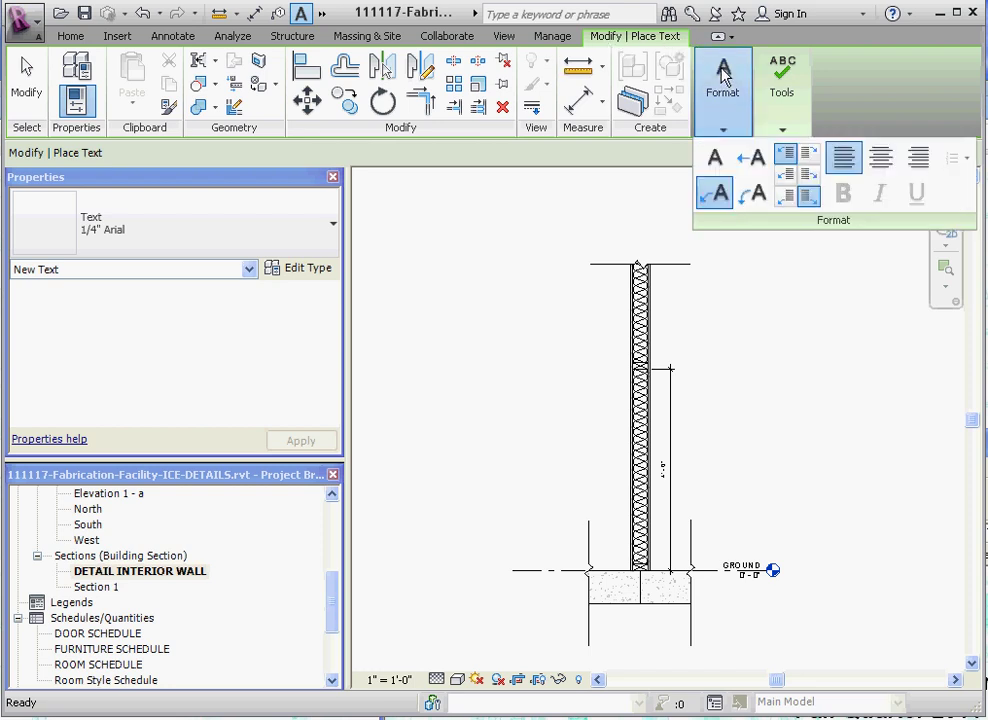
{"action": "left_click", "coordinate": [715, 199]}
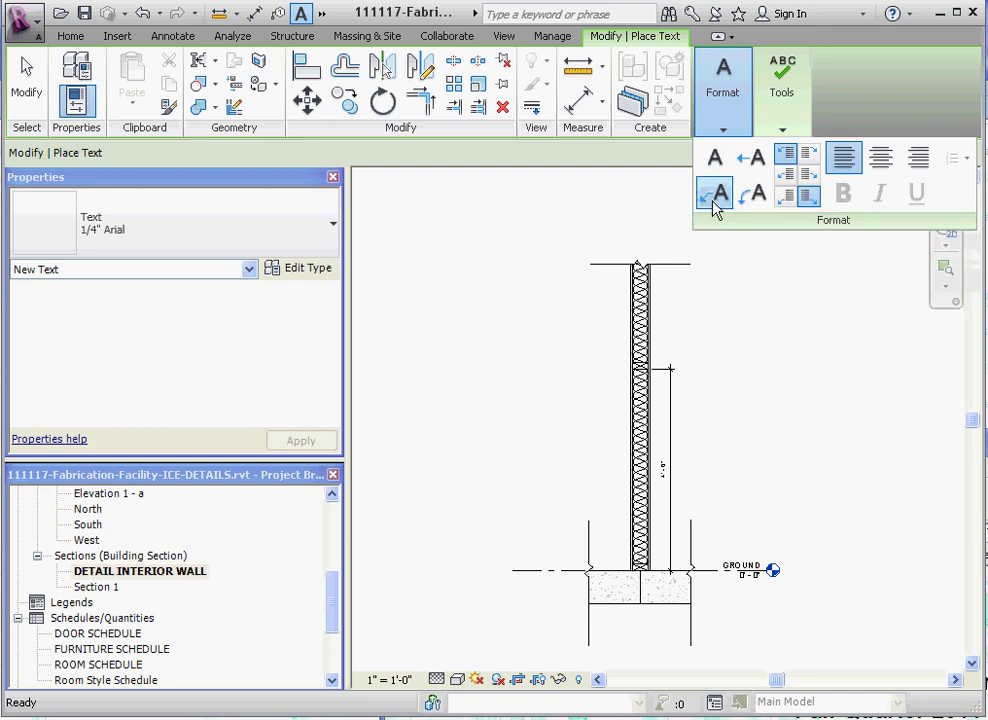
Step: Anchor the leader arrow on the wall's batt insulation and place its bend point
{"action": "scroll", "coordinate": [670, 324], "scroll_direction": "up", "scroll_amount": 4}
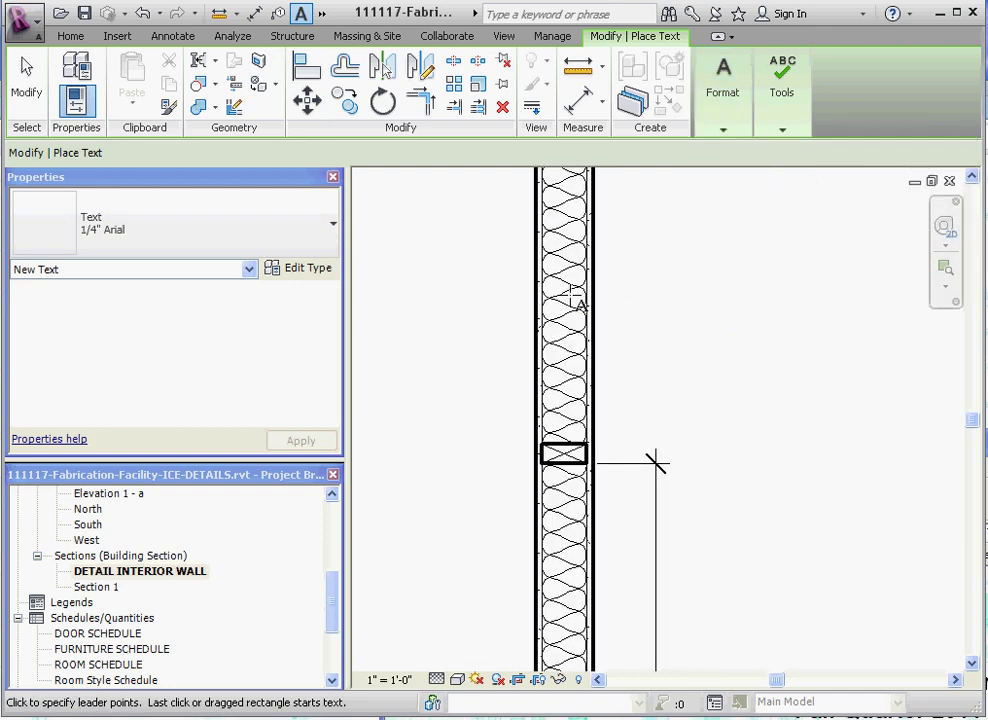
{"action": "scroll", "coordinate": [565, 293], "scroll_direction": "down", "scroll_amount": 5}
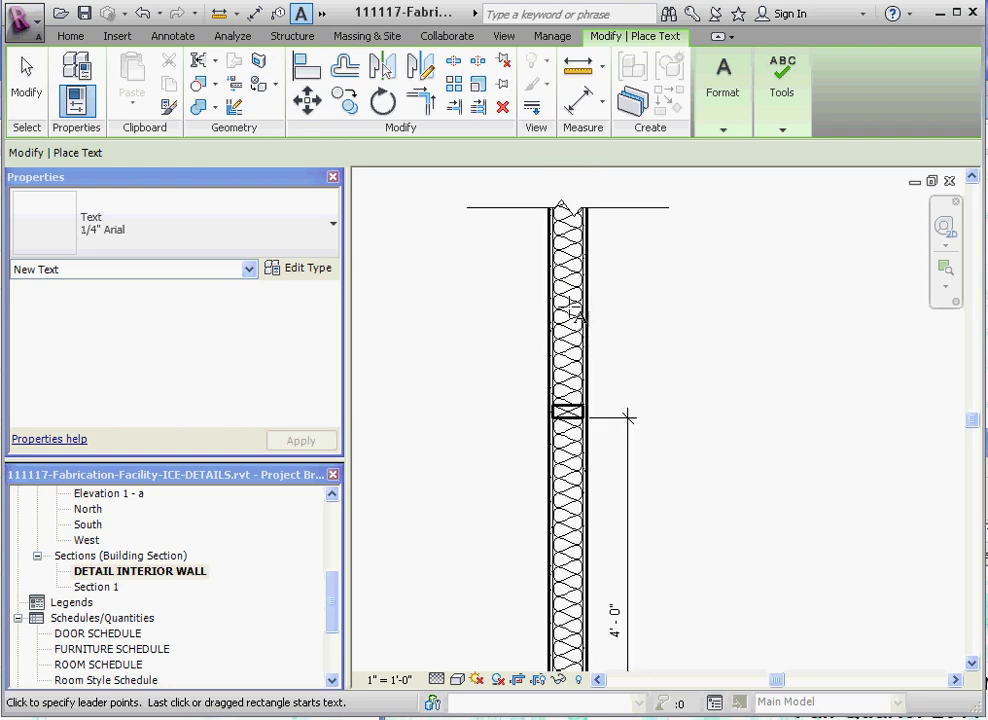
{"action": "scroll", "coordinate": [549, 430], "scroll_direction": "up", "scroll_amount": 3}
{"action": "scroll", "coordinate": [547, 418], "scroll_direction": "down", "scroll_amount": 1}
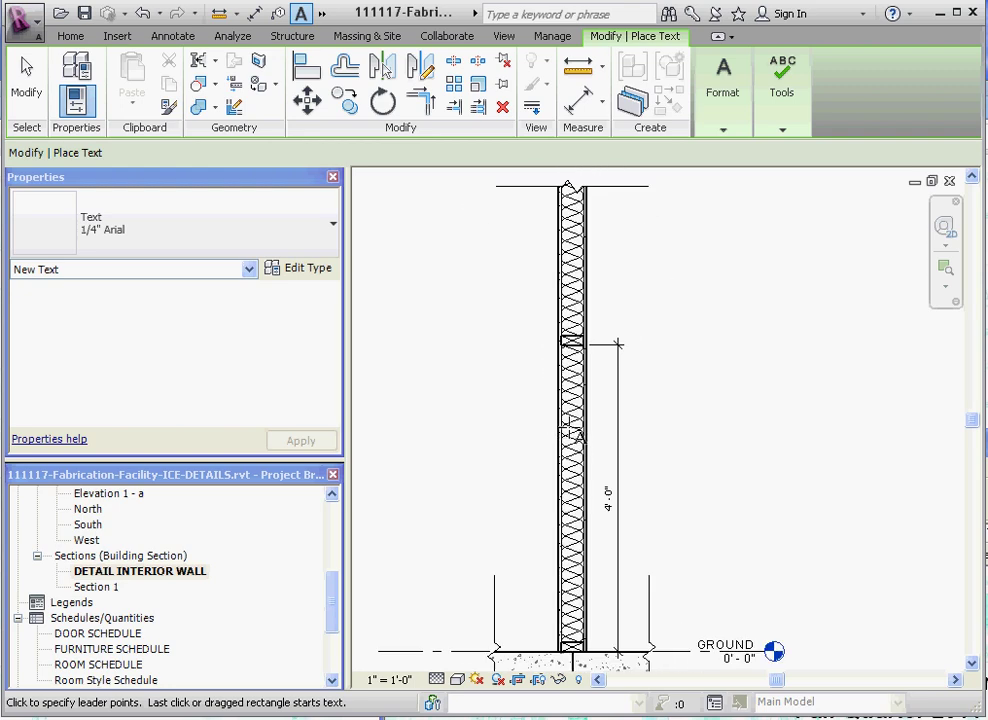
{"action": "scroll", "coordinate": [569, 320], "scroll_direction": "up", "scroll_amount": 2}
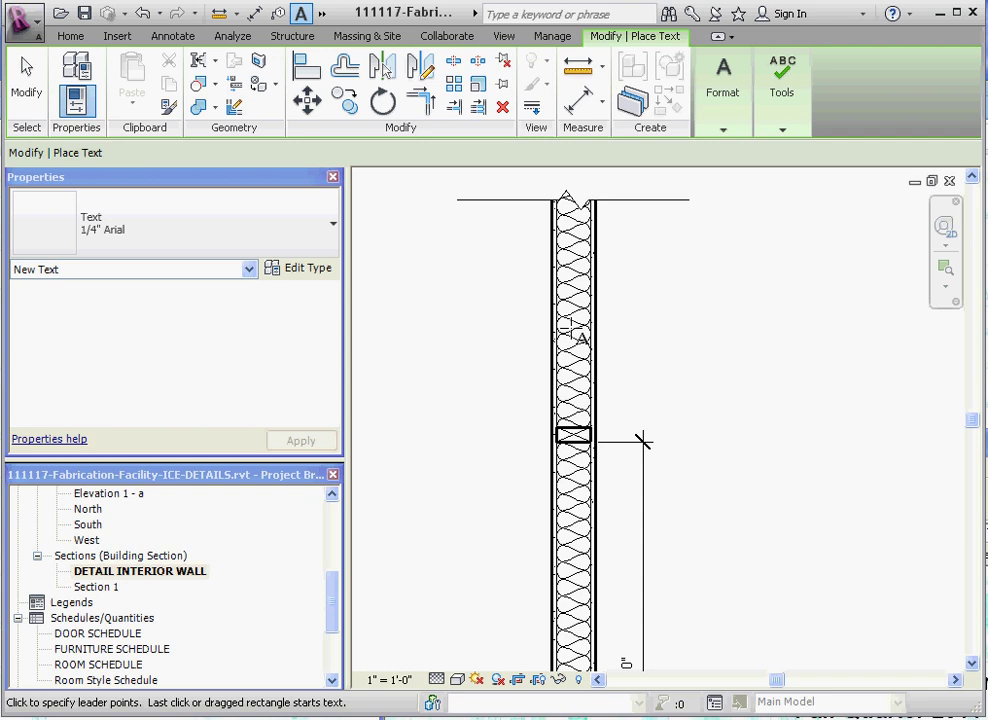
{"action": "left_click", "coordinate": [569, 326]}
{"action": "left_click", "coordinate": [622, 264]}
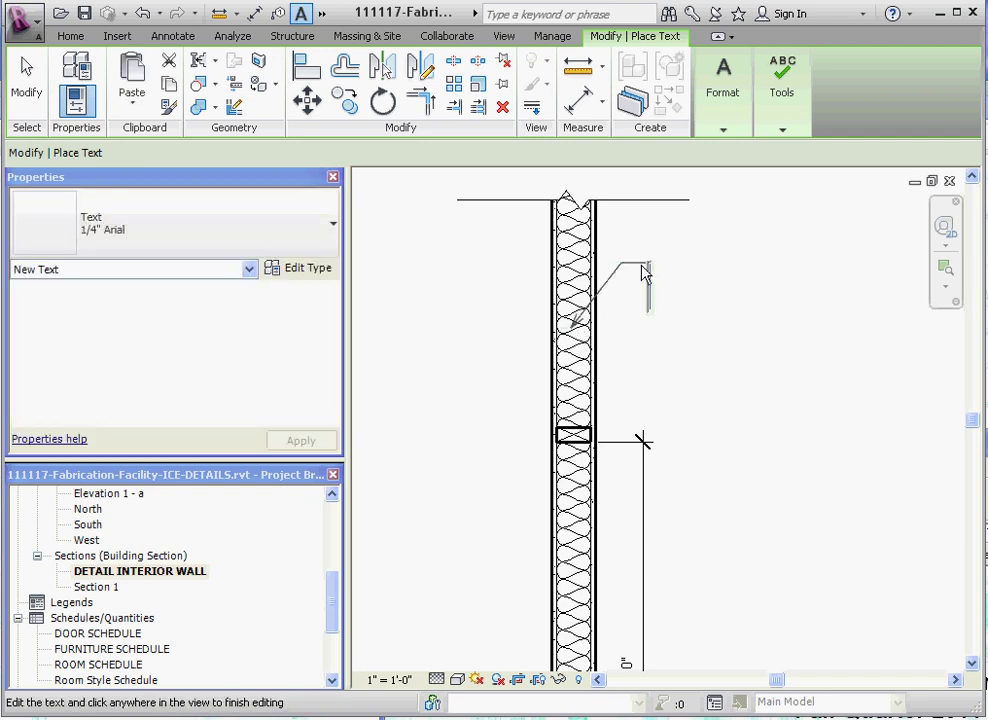
Step: Retype the note text in capitals as 'ACCOUSTIC INS…'
{"action": "type", "text": "ac"}
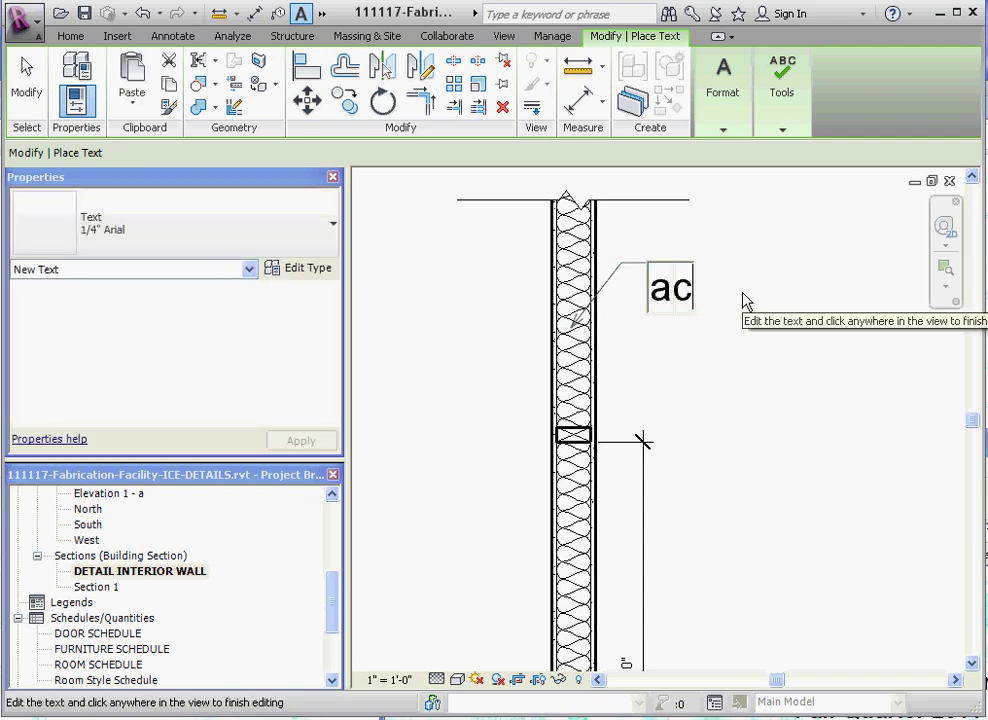
{"action": "type", "text": "oustic insulation"}
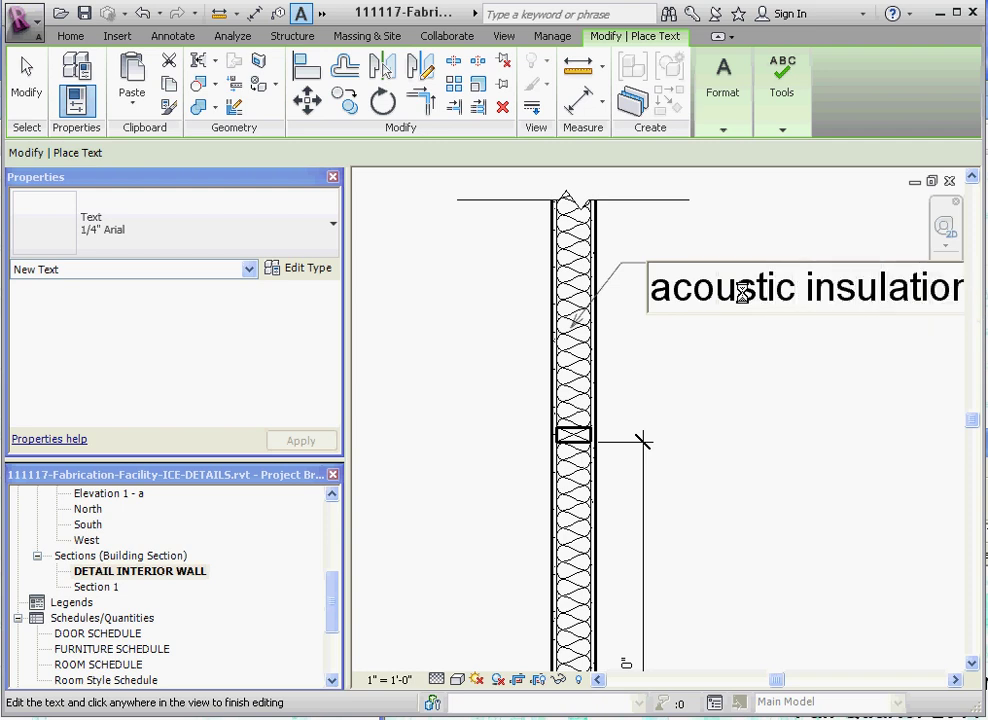
{"action": "key", "text": "BackSpace"}
{"action": "key", "text": "BackSpace"}
{"action": "key", "text": "BackSpace"}
{"action": "key", "text": "BackSpace"}
{"action": "key", "text": "BackSpace"}
{"action": "key", "text": "BackSpace"}
{"action": "key", "text": "BackSpace"}
{"action": "key", "text": "BackSpace"}
{"action": "key", "text": "BackSpace"}
{"action": "key", "text": "BackSpace"}
{"action": "key", "text": "BackSpace"}
{"action": "key", "text": "BackSpace"}
{"action": "key", "text": "BackSpace"}
{"action": "key", "text": "BackSpace"}
{"action": "key", "text": "BackSpace"}
{"action": "key", "text": "BackSpace"}
{"action": "key", "text": "BackSpace"}
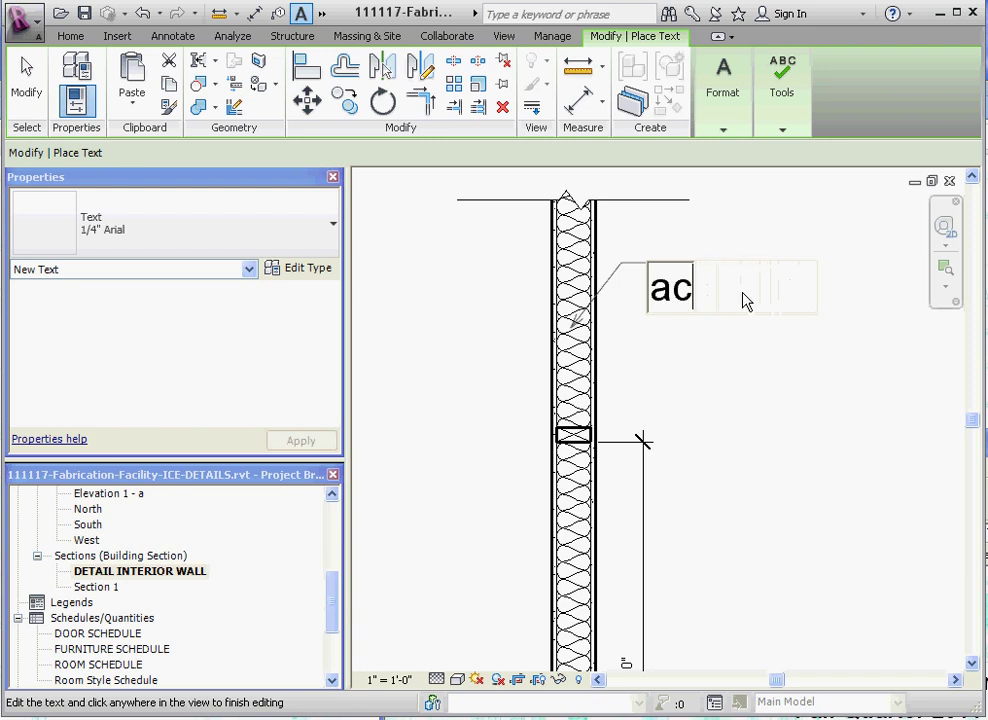
{"action": "key", "text": "BackSpace"}
{"action": "key", "text": "BackSpace"}
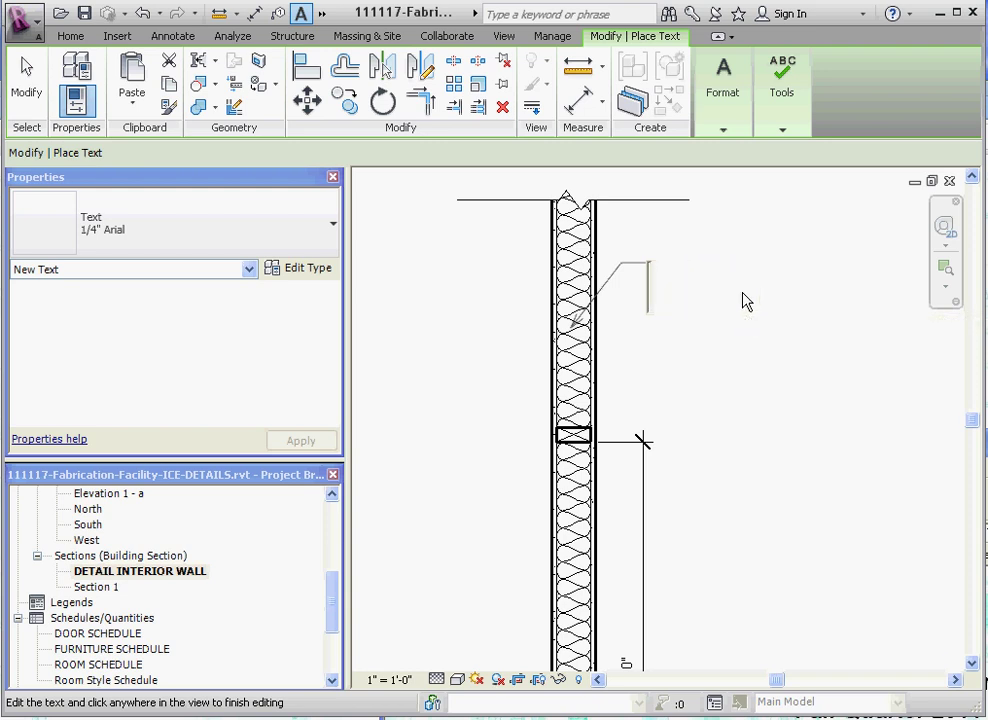
{"action": "type", "text": "ACCOU"}
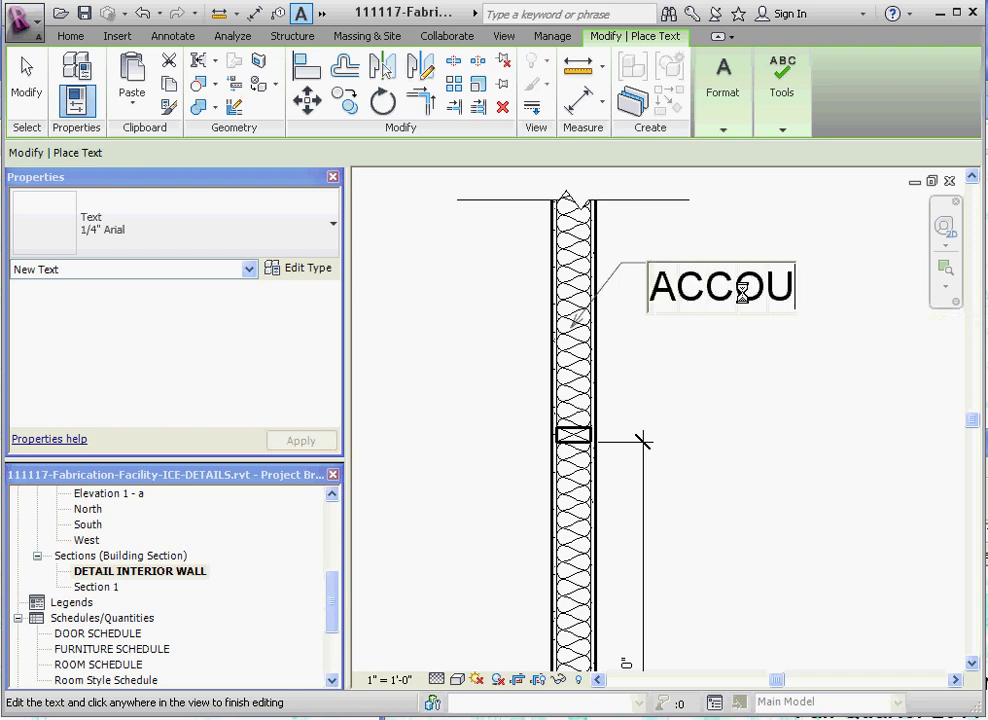
{"action": "type", "text": "STIC INS"}
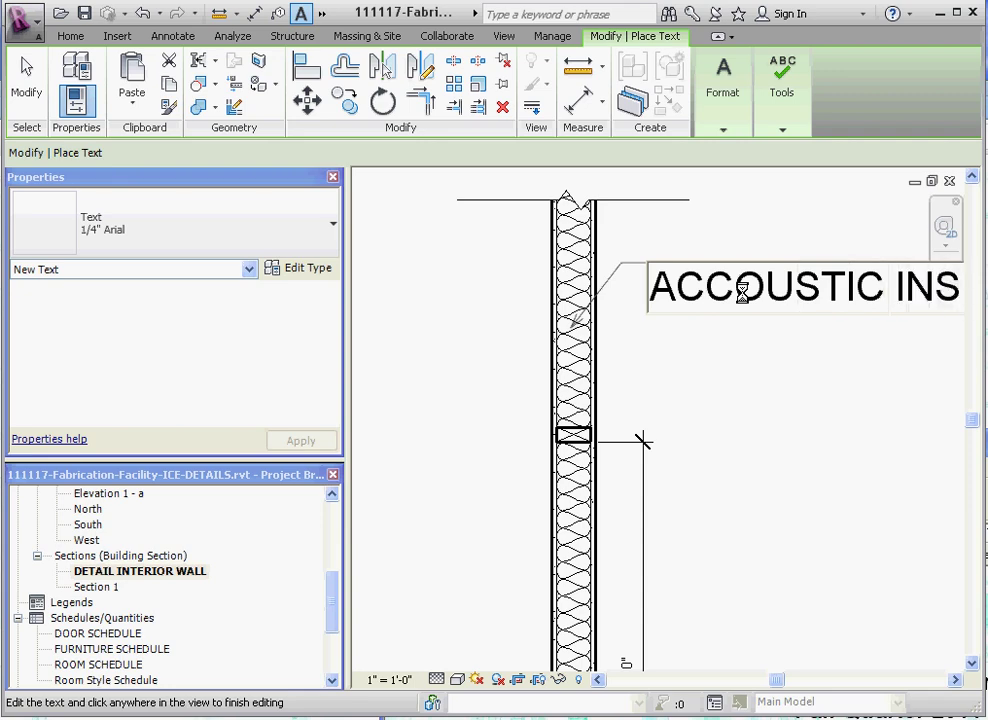
Step: Finish the 'ACCOUSTIC INSULATION' note, dismiss the visibility warning, and recentre the wall section
{"action": "left_click", "coordinate": [862, 388]}
{"action": "scroll", "coordinate": [742, 466], "scroll_direction": "down", "scroll_amount": 3}
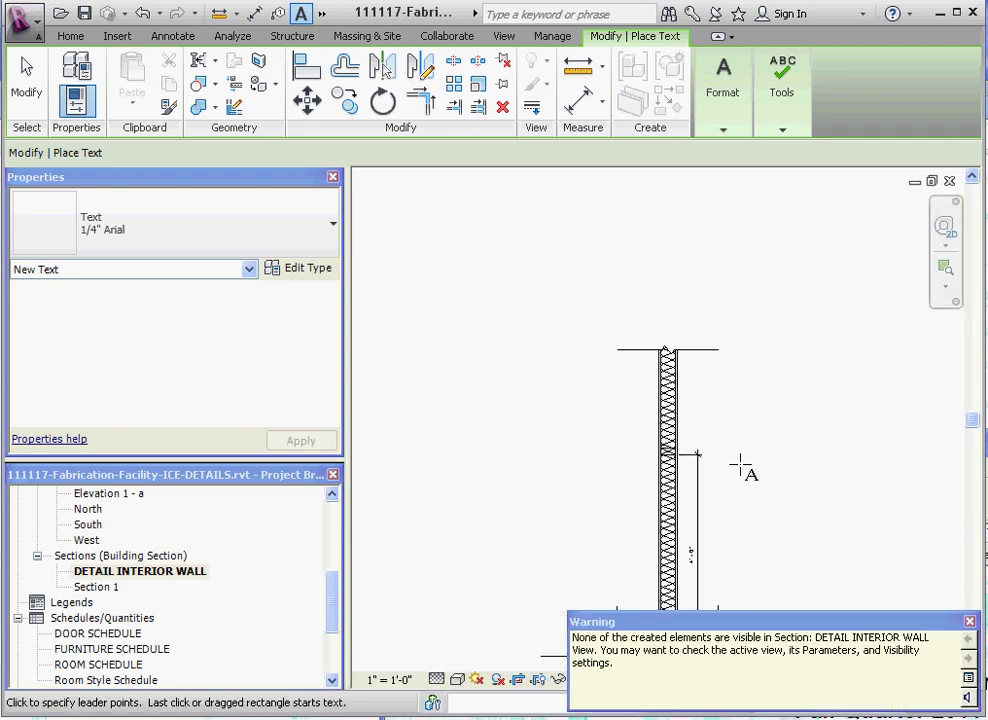
{"action": "left_click", "coordinate": [970, 622]}
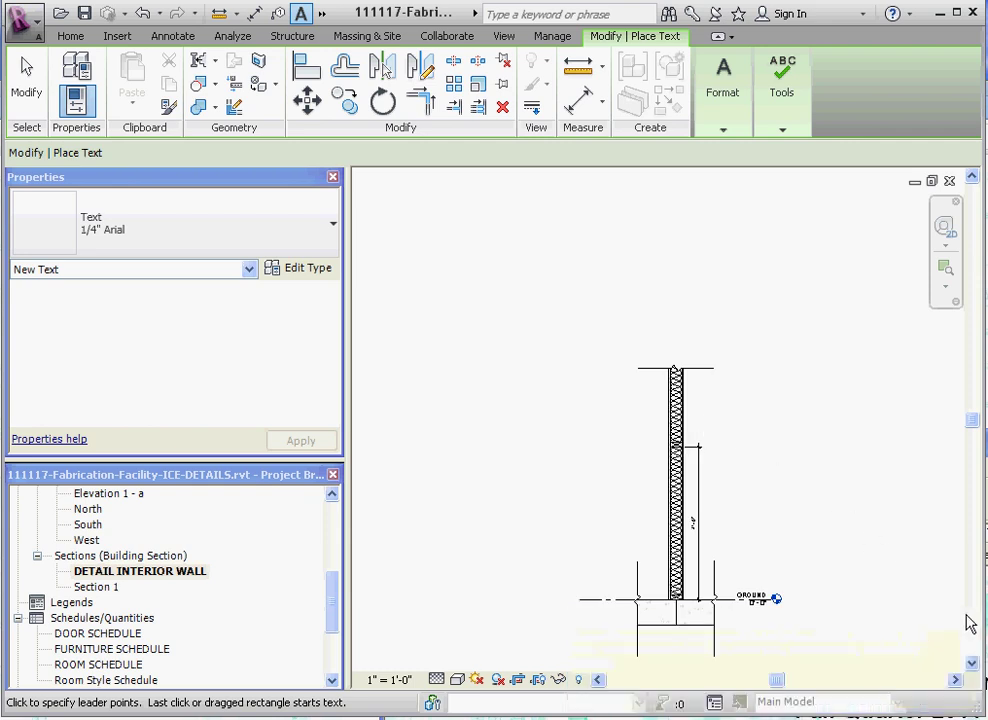
{"action": "middle_click_drag", "start_coordinate": [749, 523], "coordinate": [720, 510]}
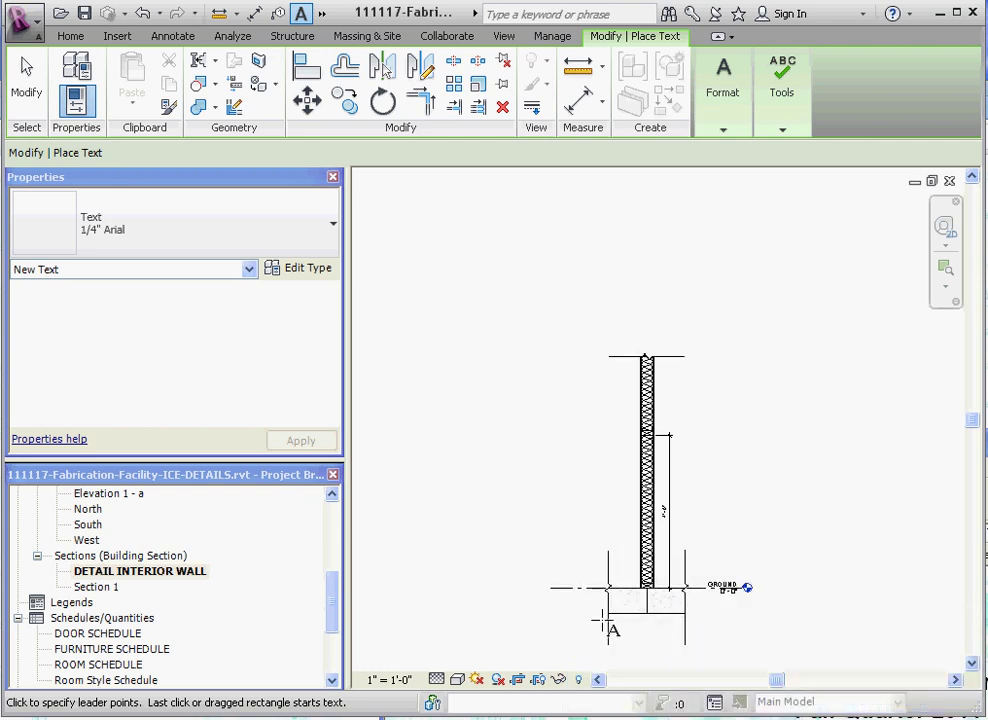
Step: Show the crop region and drag its right edge outward to include the note
{"action": "left_click", "coordinate": [539, 680]}
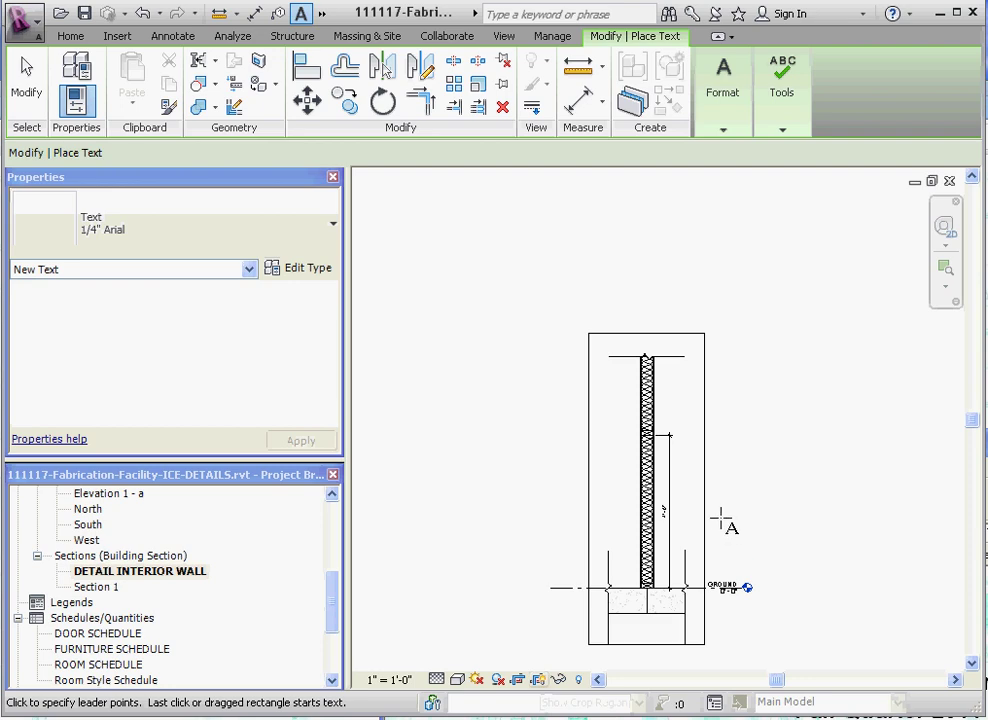
{"action": "key", "text": "Escape"}
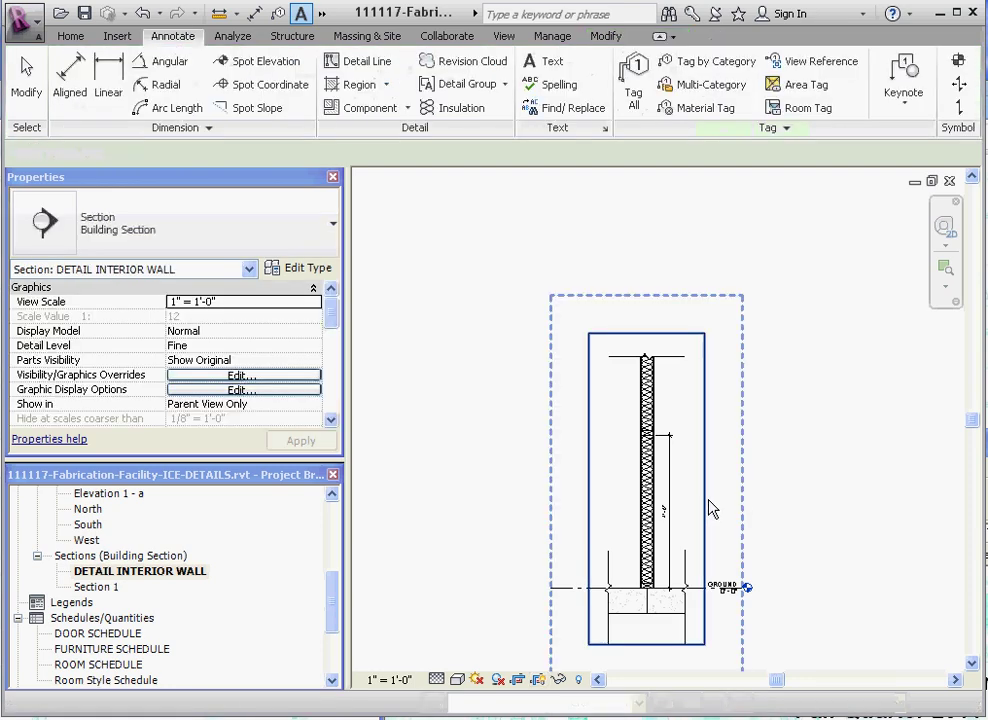
{"action": "left_click", "coordinate": [705, 505]}
{"action": "scroll", "coordinate": [657, 430], "scroll_direction": "down", "scroll_amount": 2}
{"action": "scroll", "coordinate": [657, 430], "scroll_direction": "up", "scroll_amount": 1}
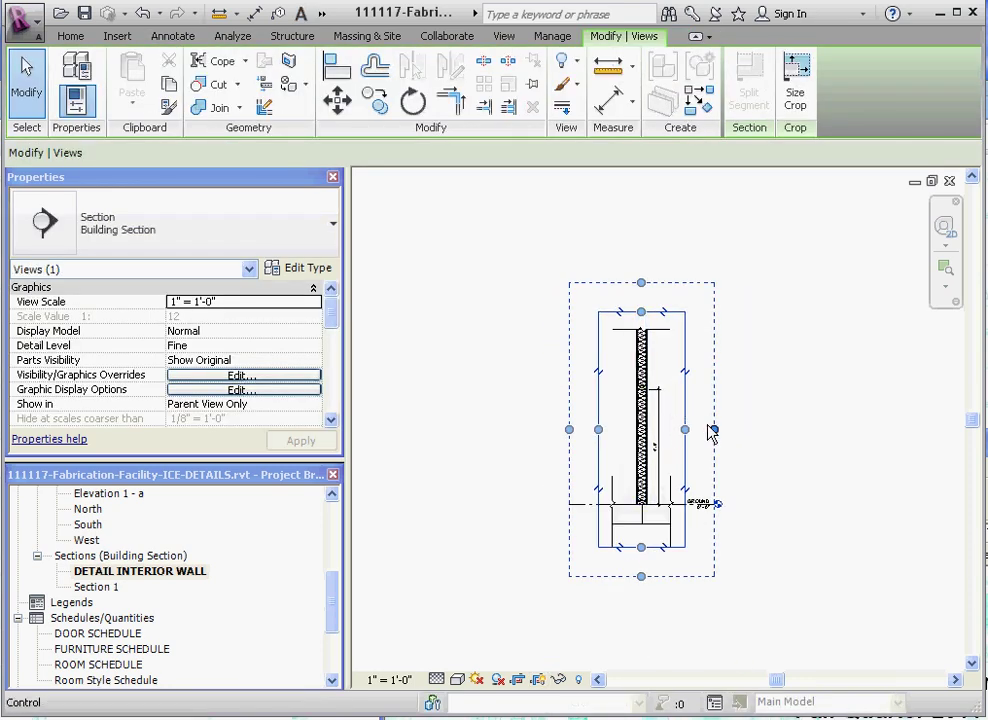
{"action": "left_click_drag", "start_coordinate": [719, 428], "coordinate": [792, 429]}
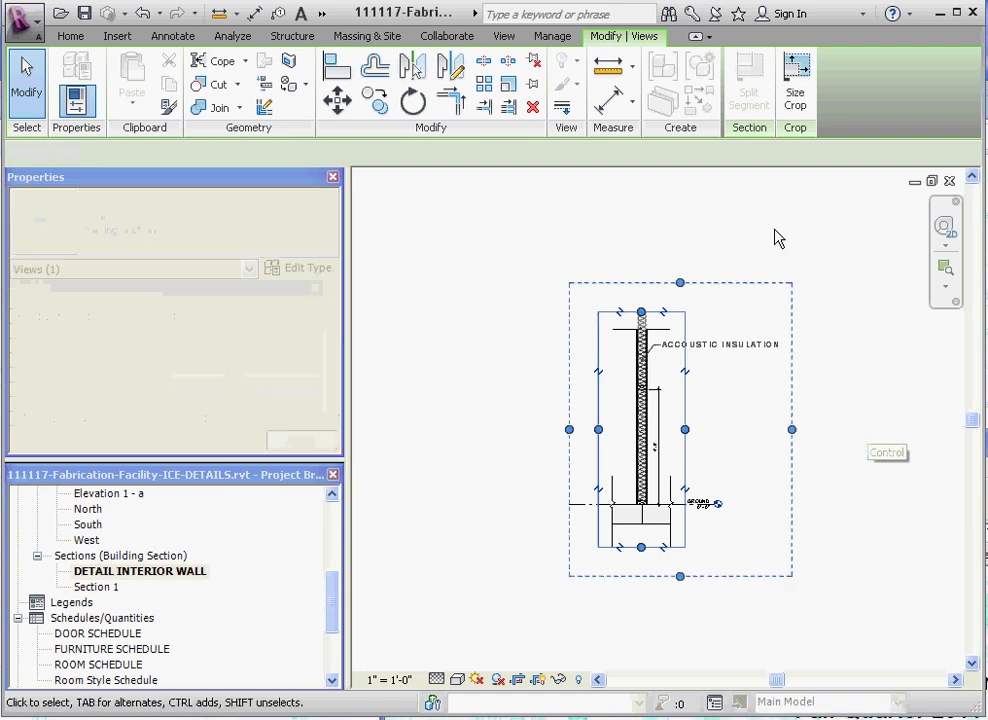
Step: Hide the section's crop region boundary
{"action": "left_click", "coordinate": [778, 238]}
{"action": "scroll", "coordinate": [720, 342], "scroll_direction": "up", "scroll_amount": 4}
{"action": "scroll", "coordinate": [700, 330], "scroll_direction": "down", "scroll_amount": 3}
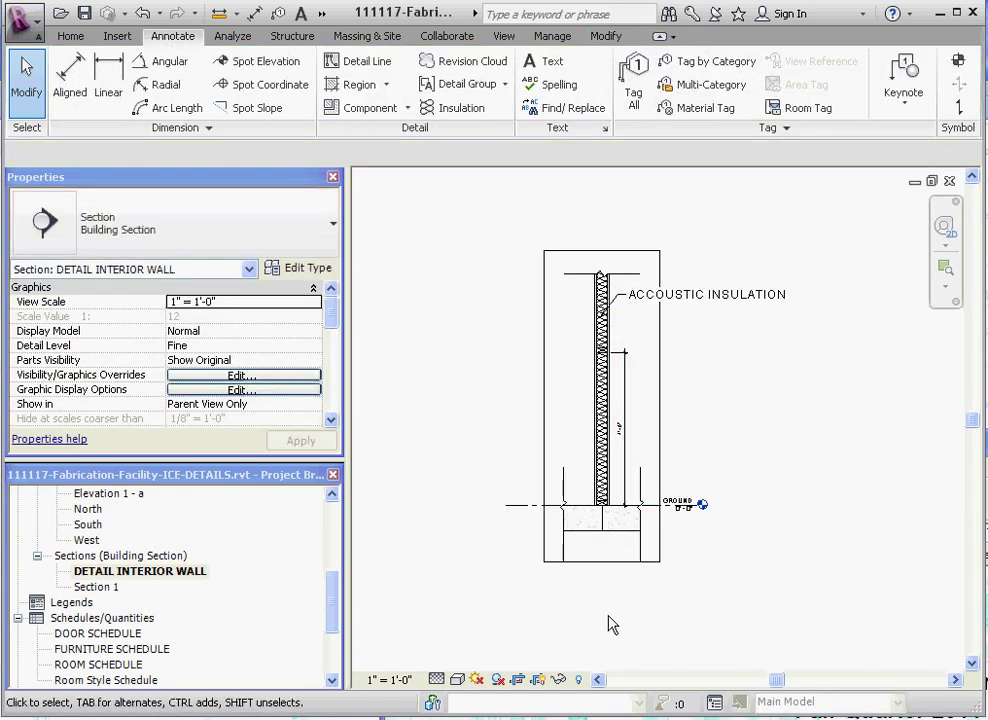
{"action": "left_click", "coordinate": [535, 681]}
{"action": "scroll", "coordinate": [640, 347], "scroll_direction": "up", "scroll_amount": 2}
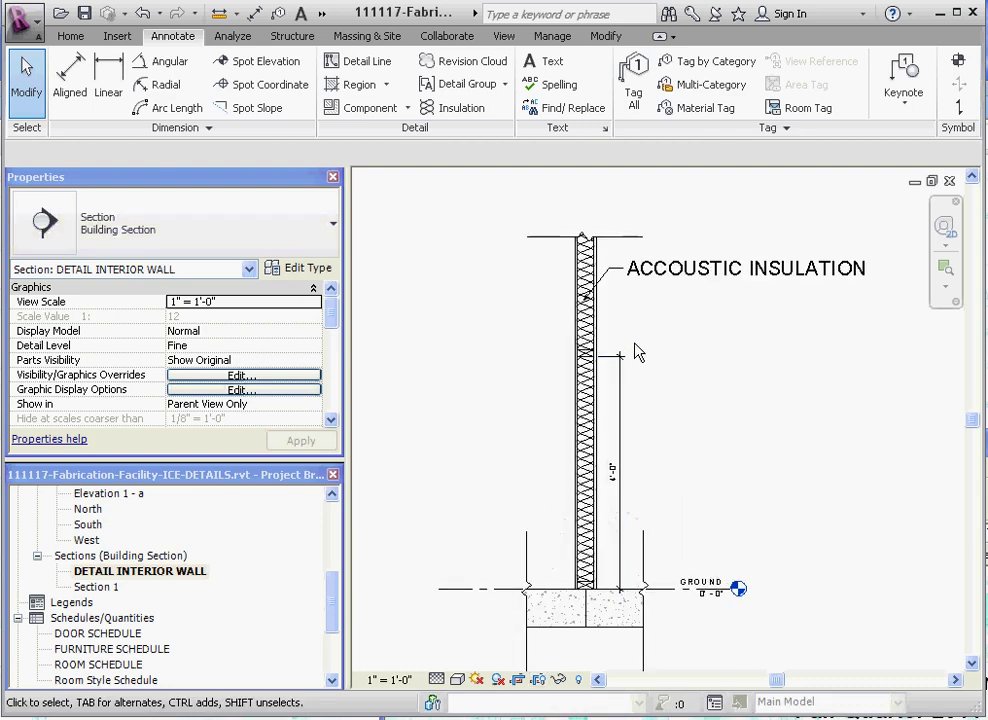
{"action": "scroll", "coordinate": [708, 463], "scroll_direction": "down", "scroll_amount": 1}
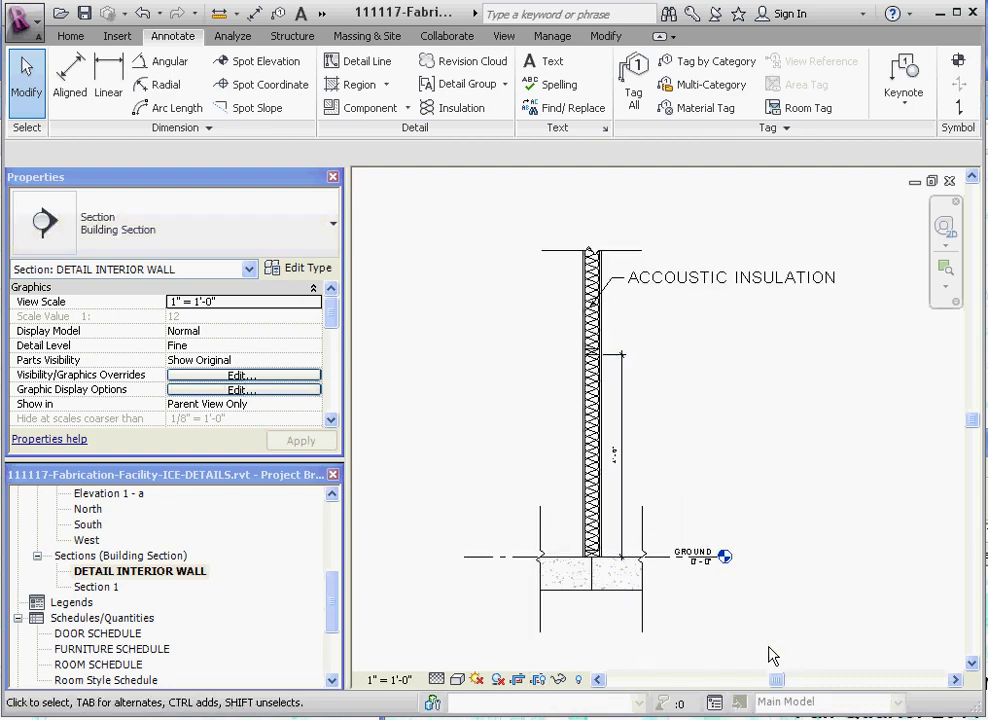